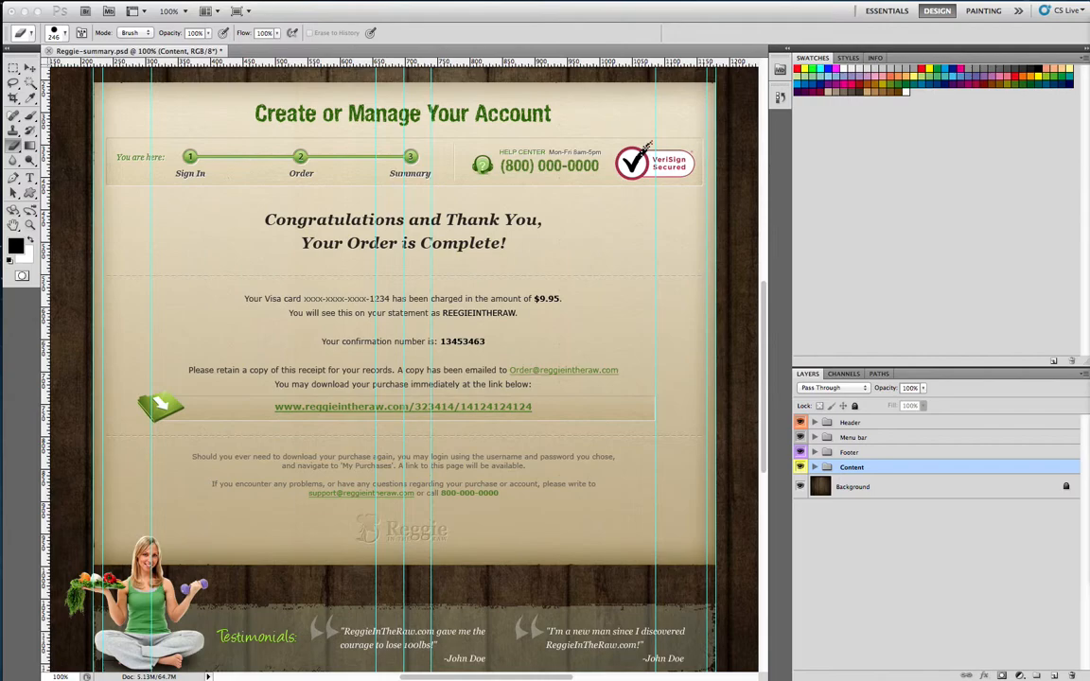
# Switch to the browser to compare the built account page with the Reggie-summary.psd design, and return to Photoshop
pyautogui.press('super+Tab')
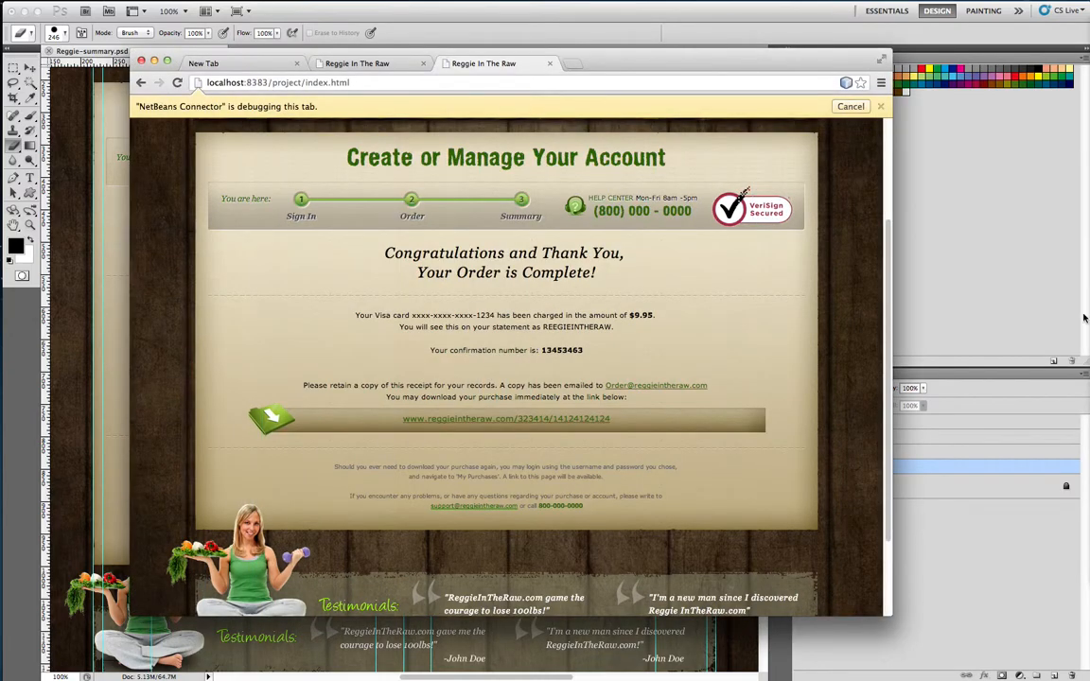
pyautogui.moveTo(710, 62); pyautogui.dragTo(915, 33)
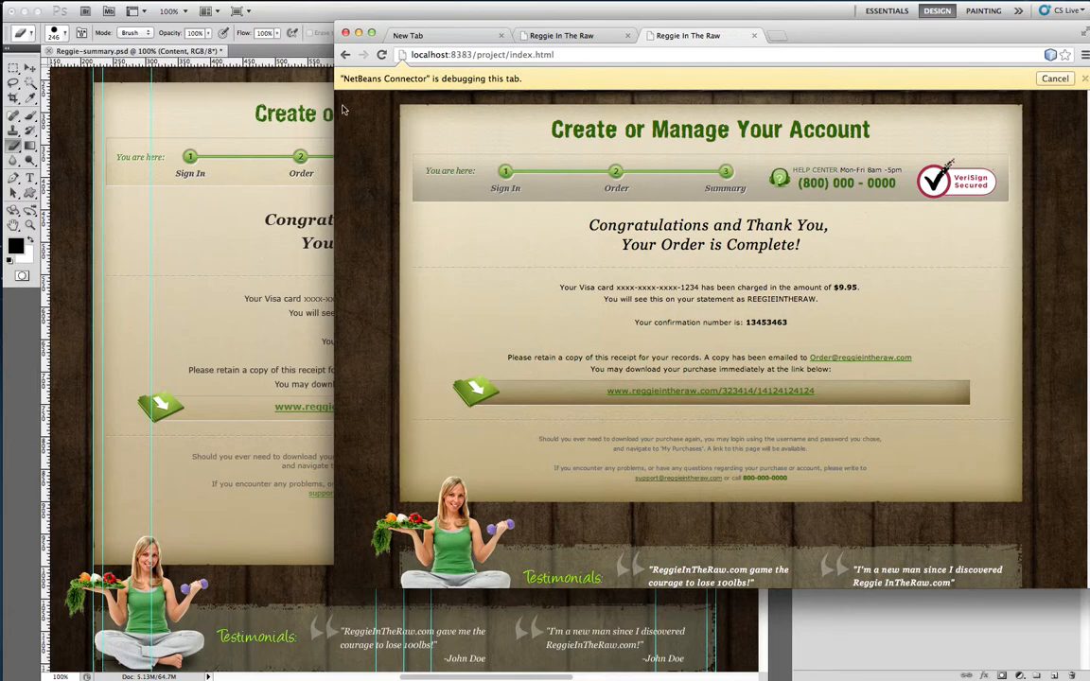
pyautogui.click(358, 12)
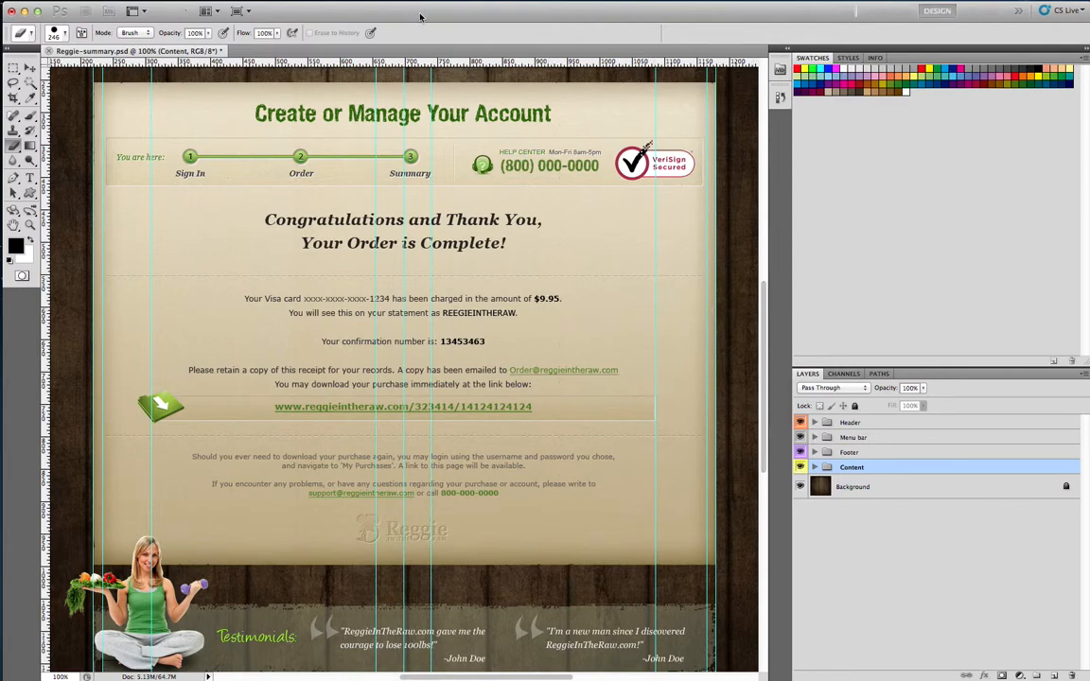
# Create a blank document and tile it above Reggie-summary.psd so both are visible
pyautogui.press('Return')
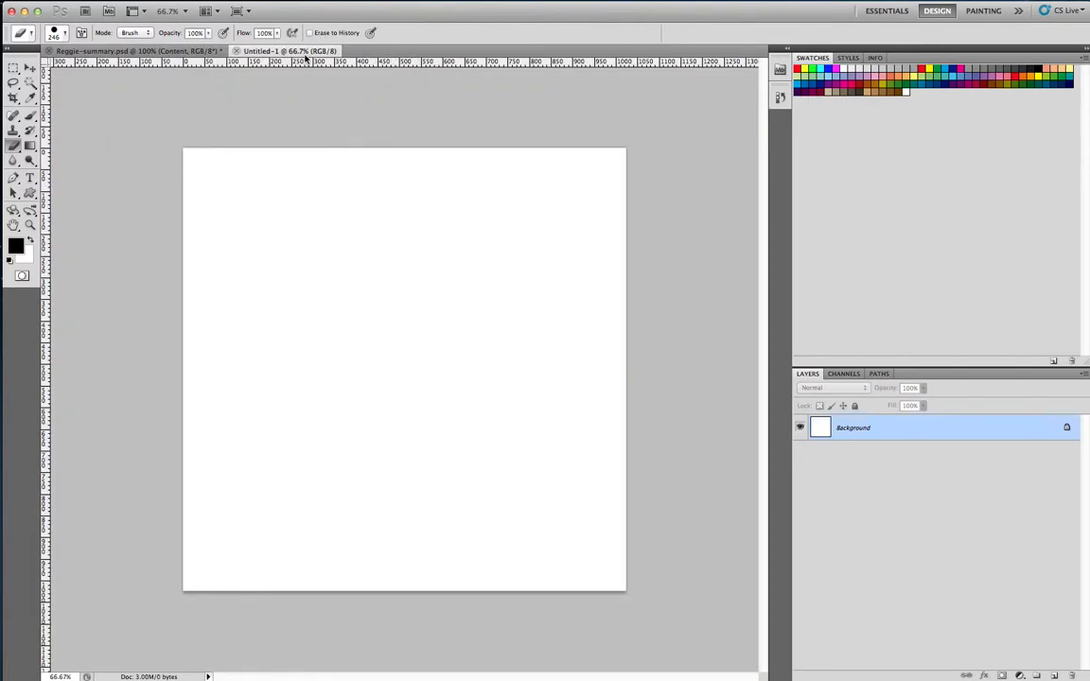
pyautogui.moveTo(294, 51); pyautogui.dragTo(293, 48)
pyautogui.moveTo(372, 362); pyautogui.dragTo(376, 349)
# Locate the verisign layer in the Progress bar group of Reggie-summary.psd and copy it into the blank document
pyautogui.press('t')
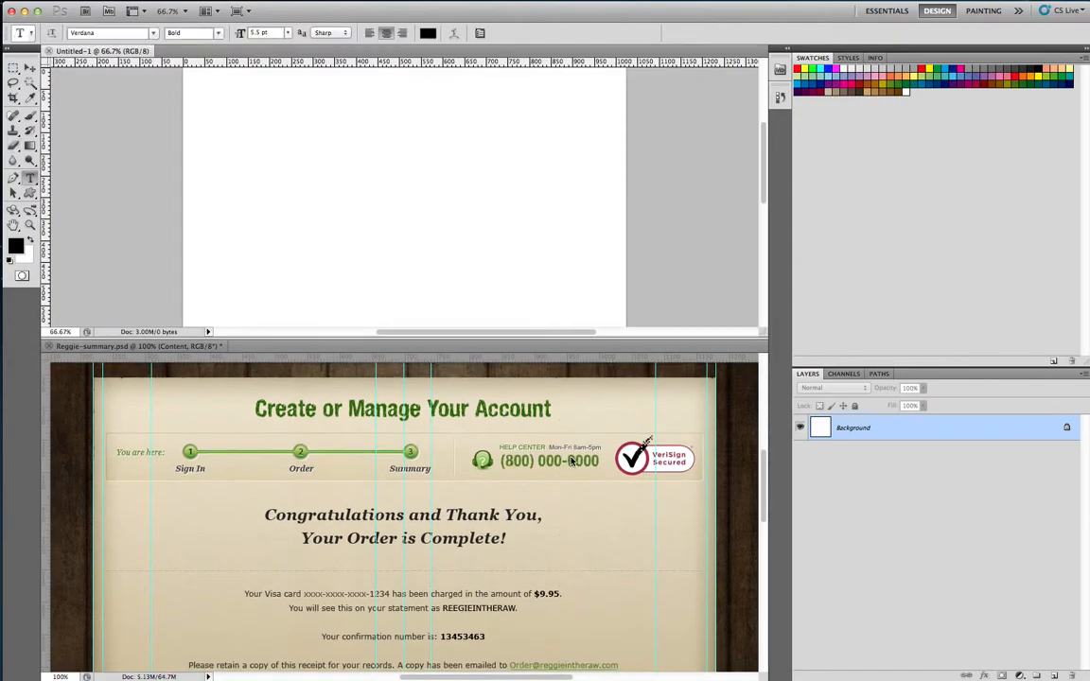
pyautogui.click(557, 464)
pyautogui.click(559, 464)
pyautogui.press('Escape')
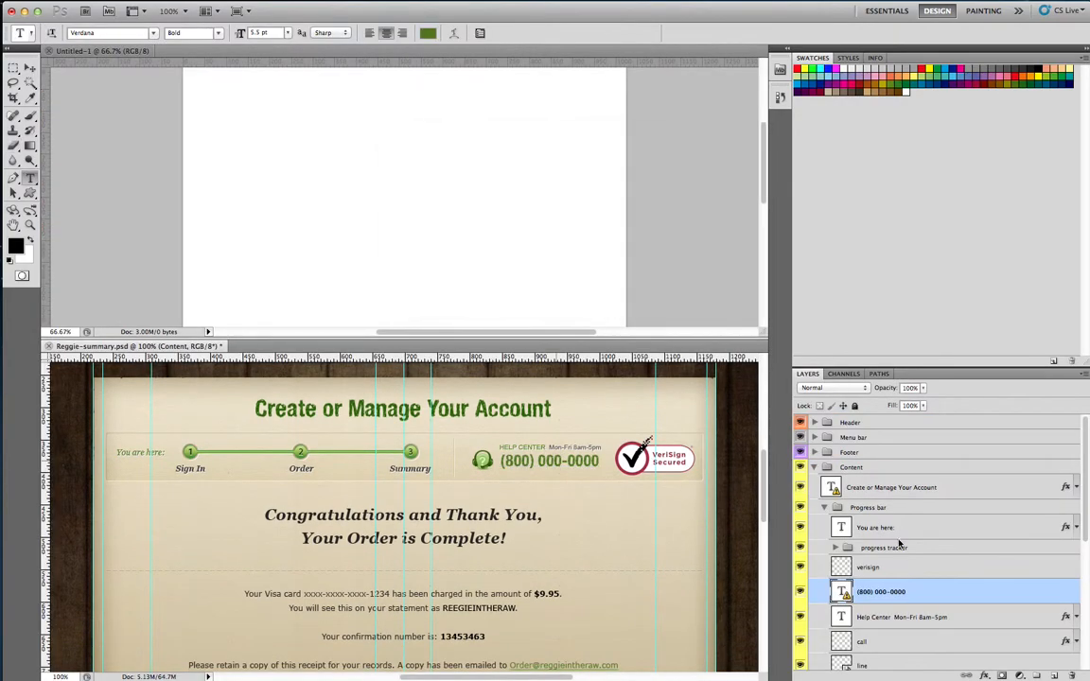
pyautogui.click(800, 568)
pyautogui.click(801, 568)
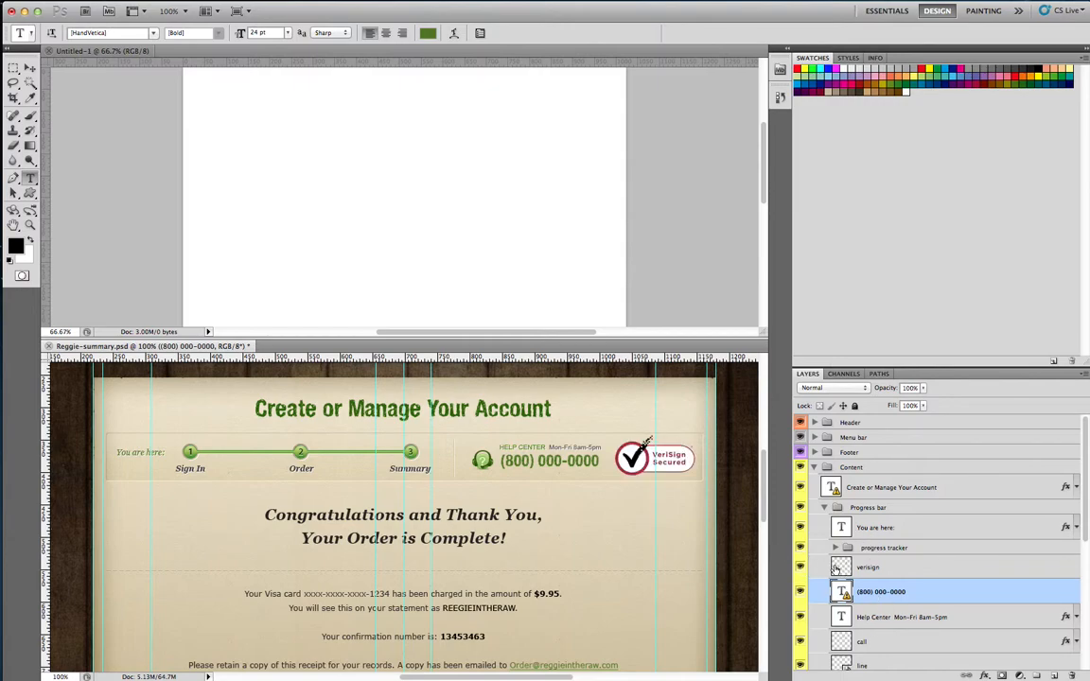
pyautogui.moveTo(858, 568); pyautogui.dragTo(491, 227)
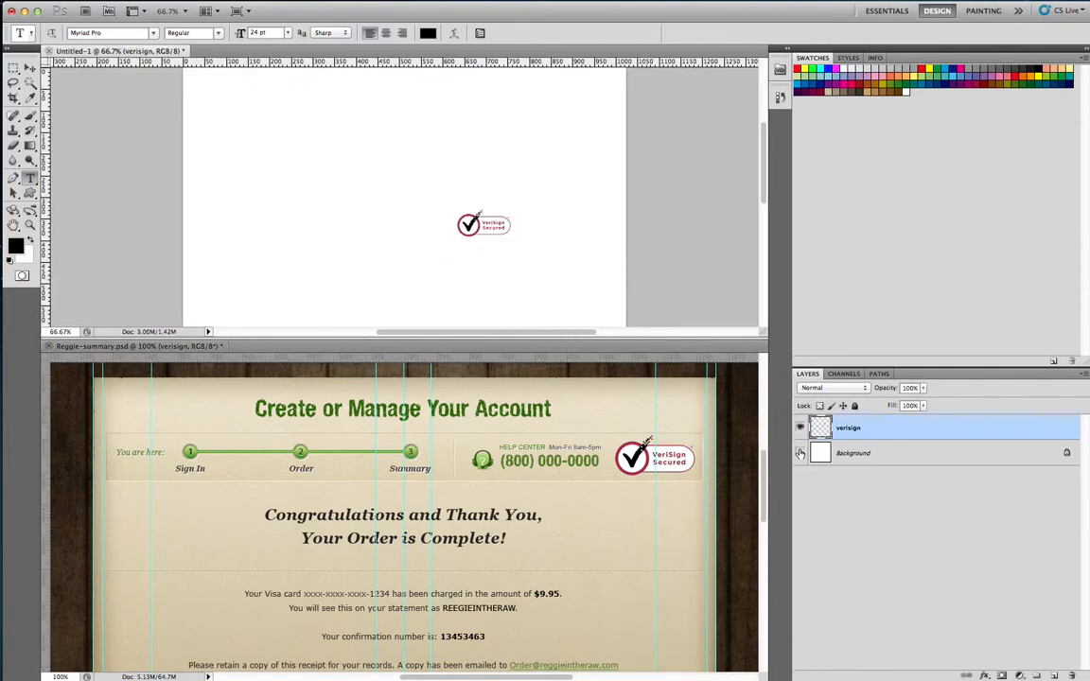
# Hide the new document's Background layer and move the VeriSign logo up and to the left
pyautogui.click(800, 454)
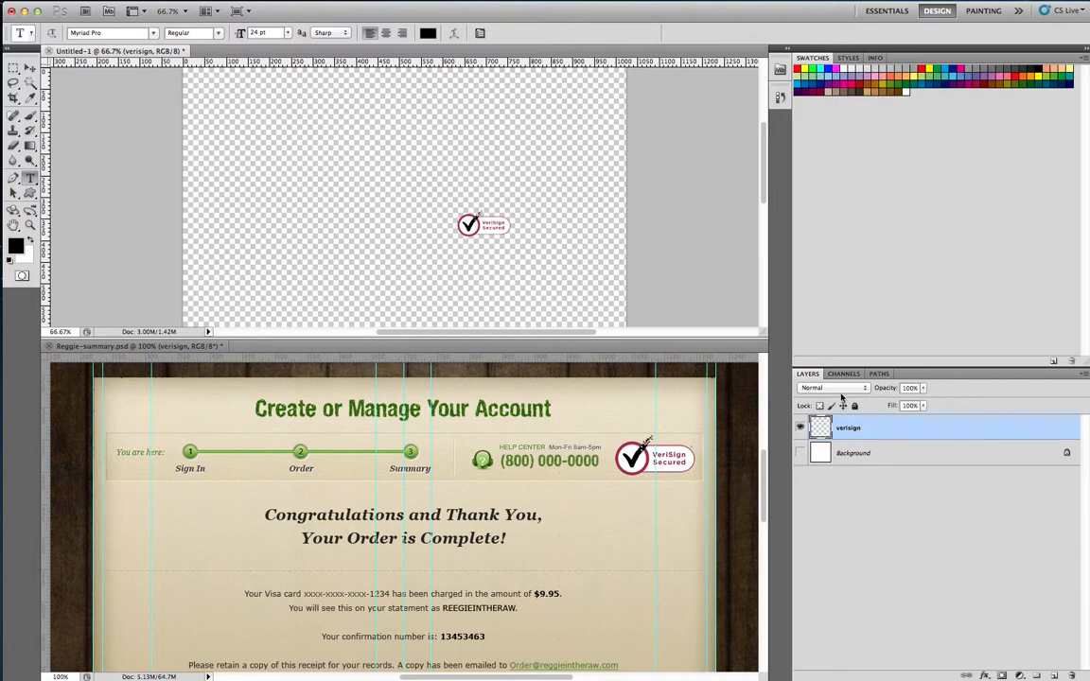
pyautogui.press('v')
pyautogui.moveTo(494, 228); pyautogui.dragTo(422, 183)
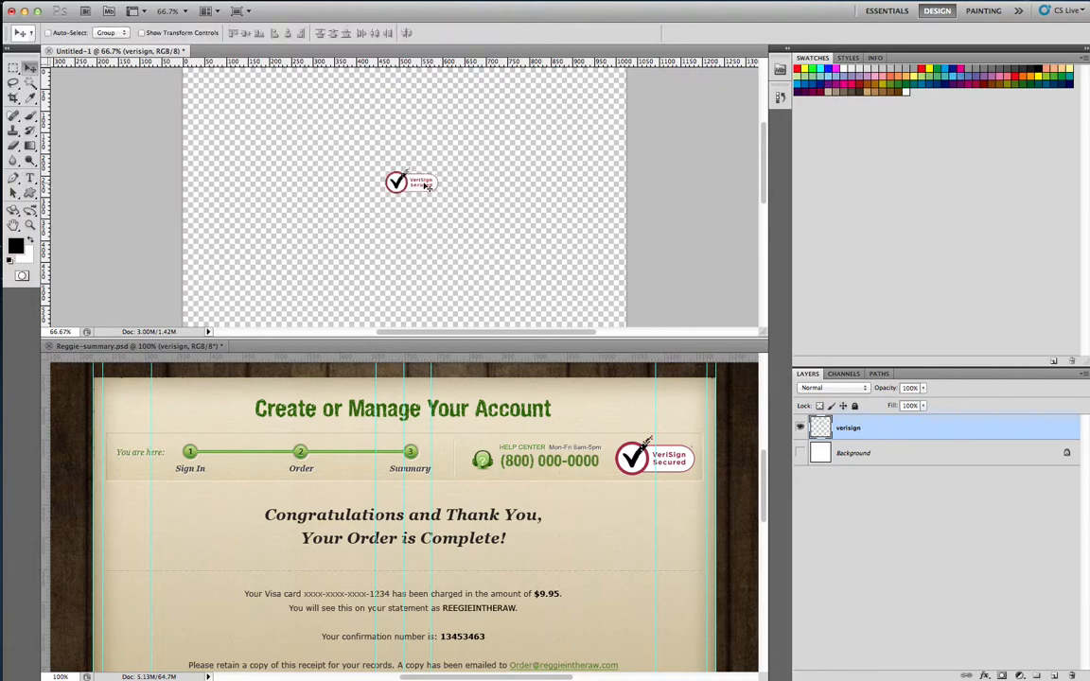
# Find the bcg bar layer in the Progress bar group of Reggie-summary.psd and copy it into Untitled-1
pyautogui.click(540, 467)
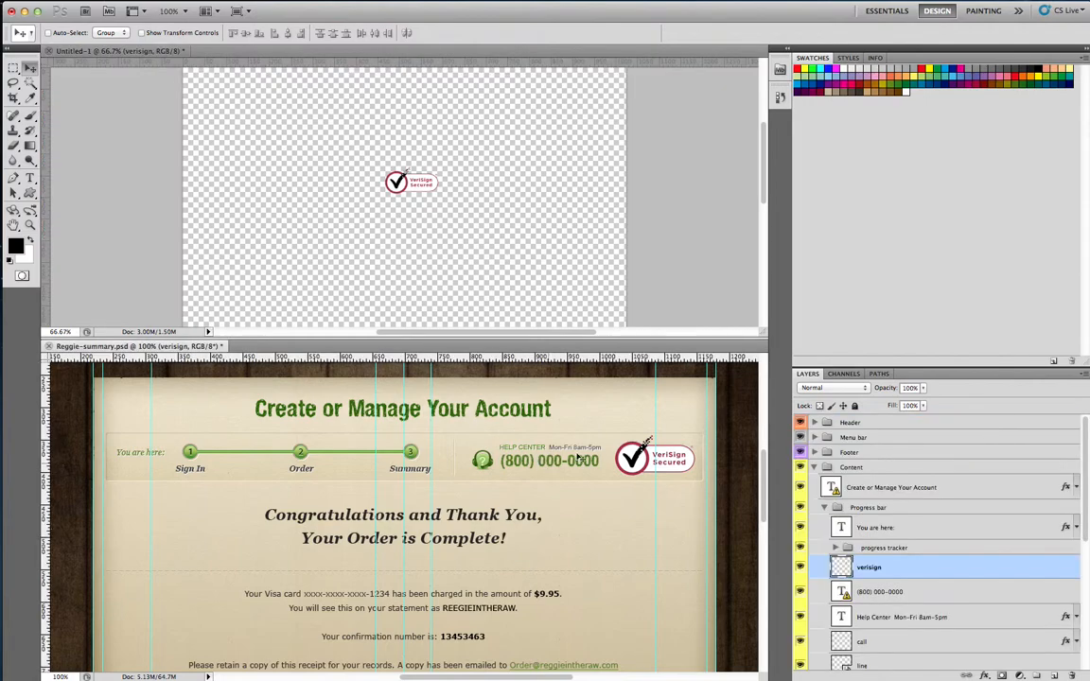
pyautogui.click(903, 549)
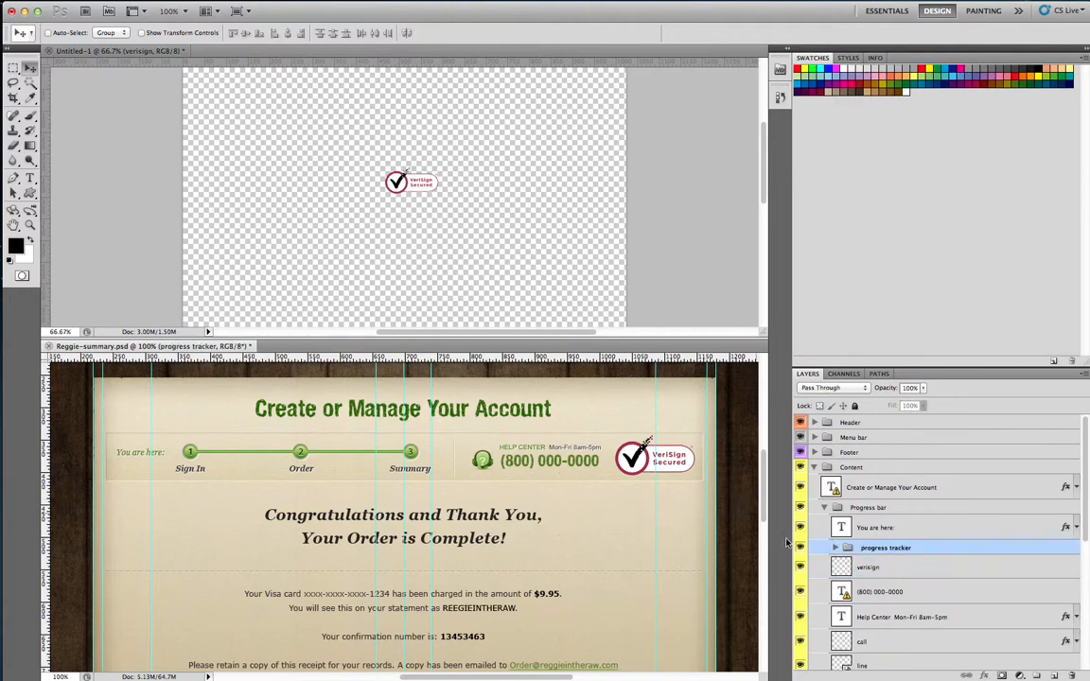
pyautogui.click(801, 508)
pyautogui.click(801, 508)
pyautogui.moveTo(1085, 496); pyautogui.dragTo(1073, 541)
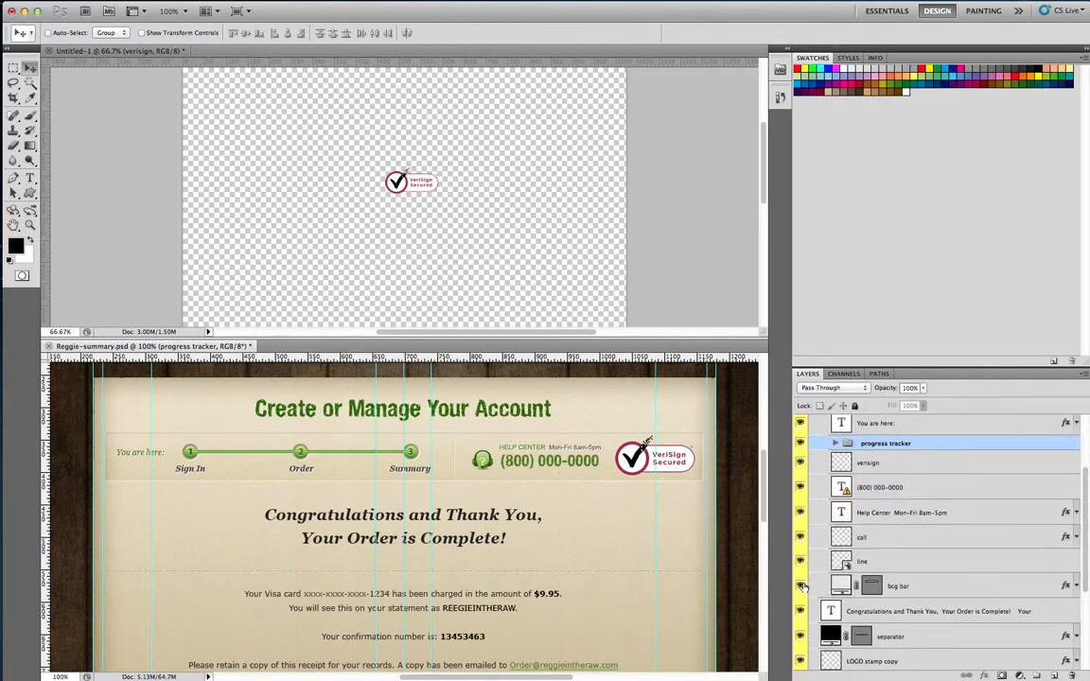
pyautogui.click(801, 587)
pyautogui.click(945, 585)
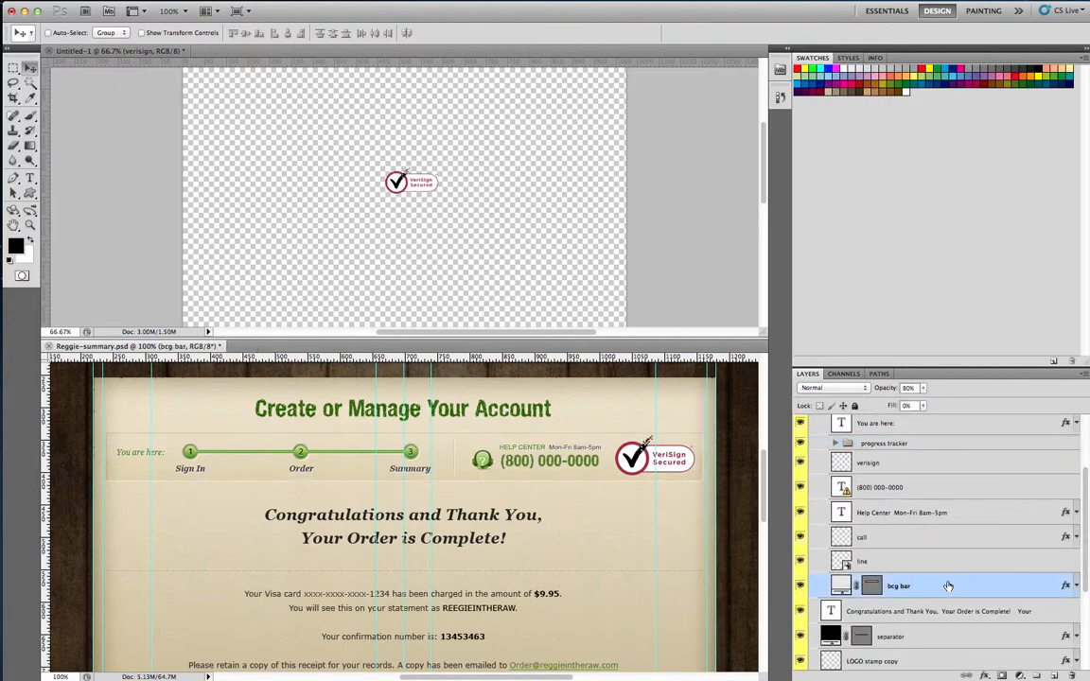
pyautogui.moveTo(945, 585); pyautogui.dragTo(374, 227)
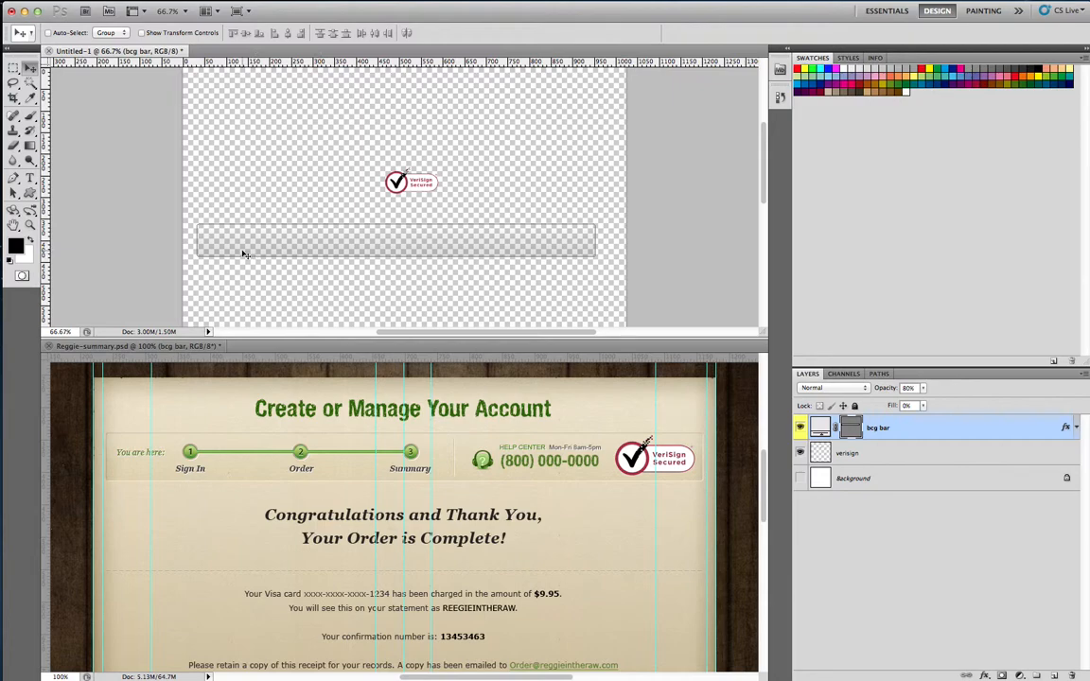
# Compare the copied bar with the Background layer shown and hidden, and shift the bar slightly on the canvas
pyautogui.click(800, 479)
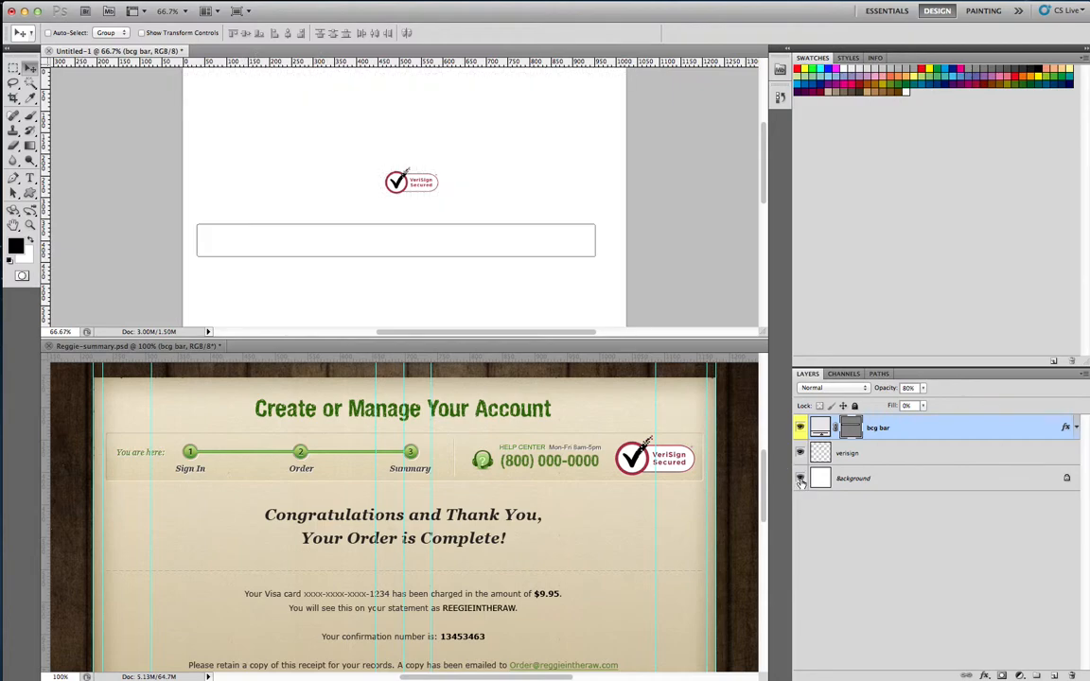
pyautogui.click(800, 479)
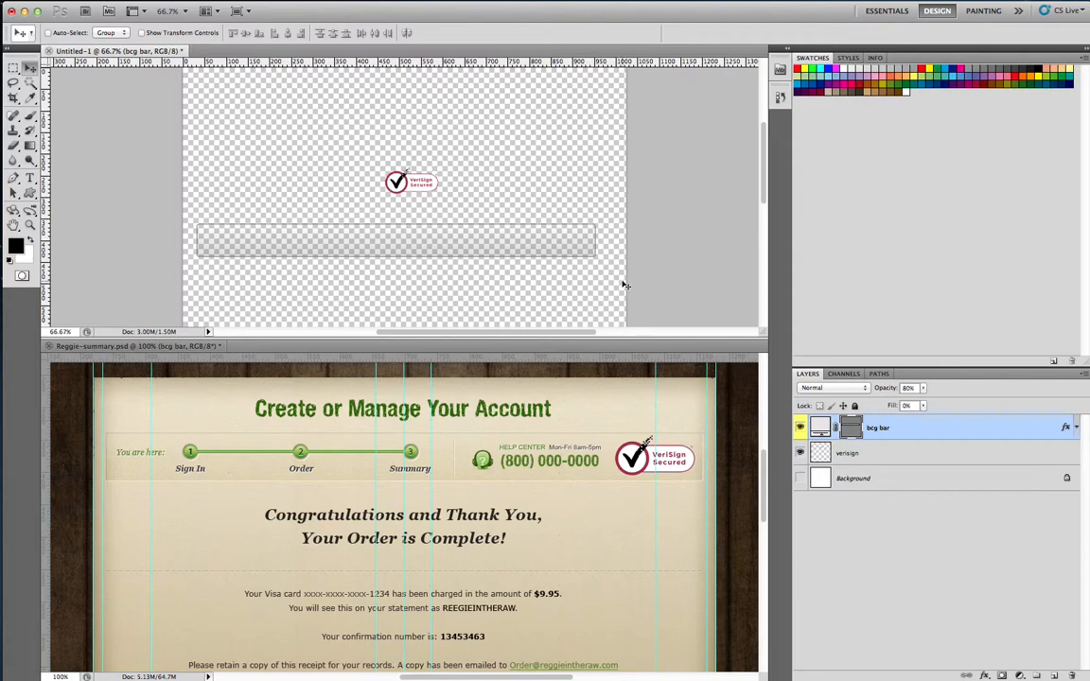
pyautogui.click(800, 478)
pyautogui.click(800, 479)
pyautogui.moveTo(415, 185); pyautogui.dragTo(441, 187)
pyautogui.moveTo(477, 236); pyautogui.dragTo(453, 232)
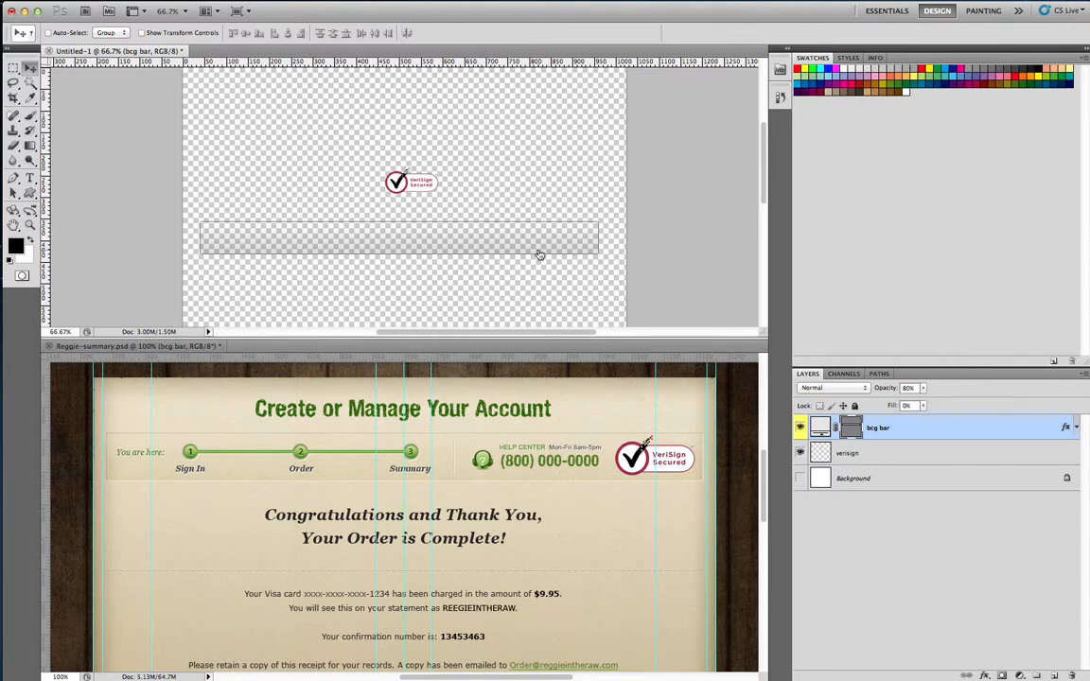
# Check the bar and VeriSign logo on the built page in the browser, and go back to Photoshop
pyautogui.press('super+Tab')
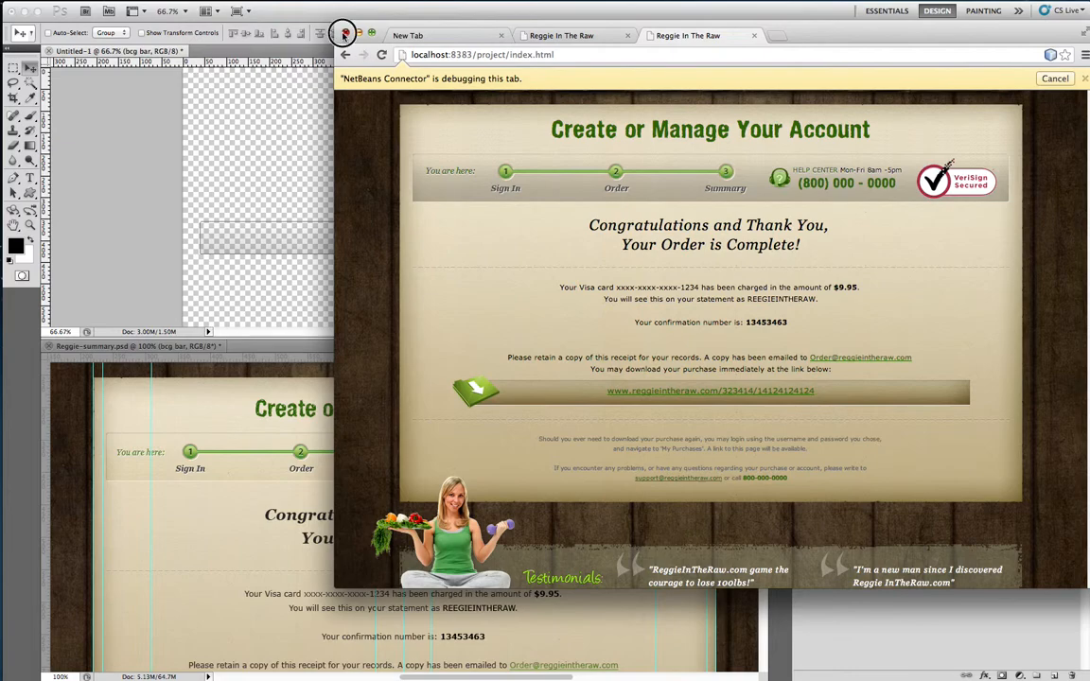
pyautogui.click(307, 32)
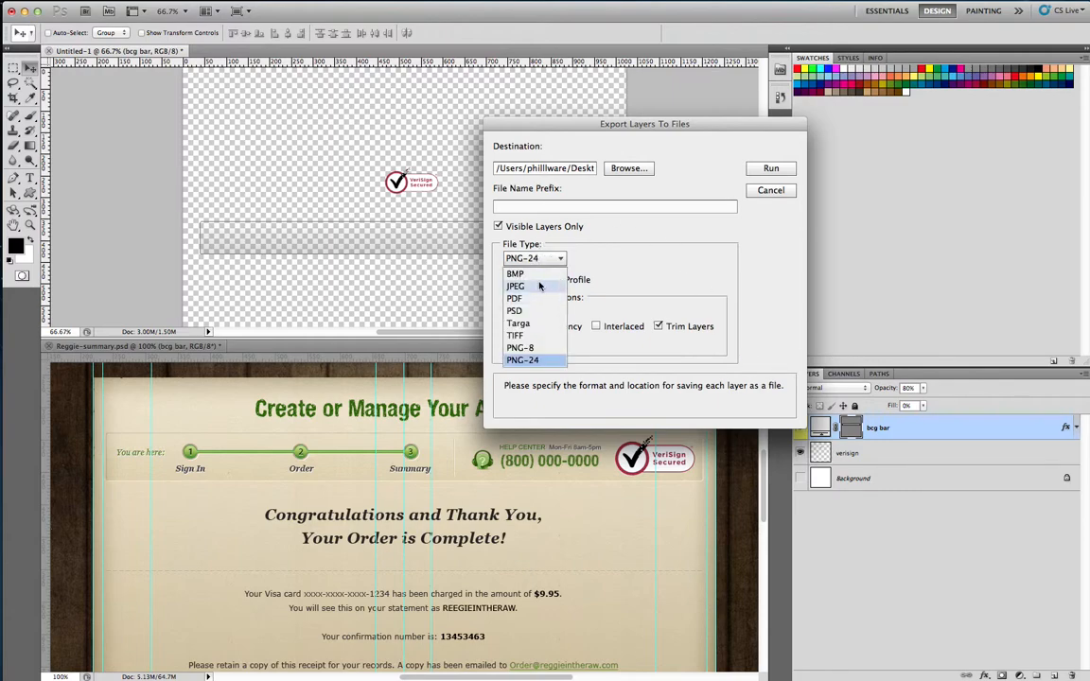
# Review the Export Layers To Files settings with PNG-24 as file type, browse the shopping_cart_images folder, and cancel the export
pyautogui.click(535, 360)
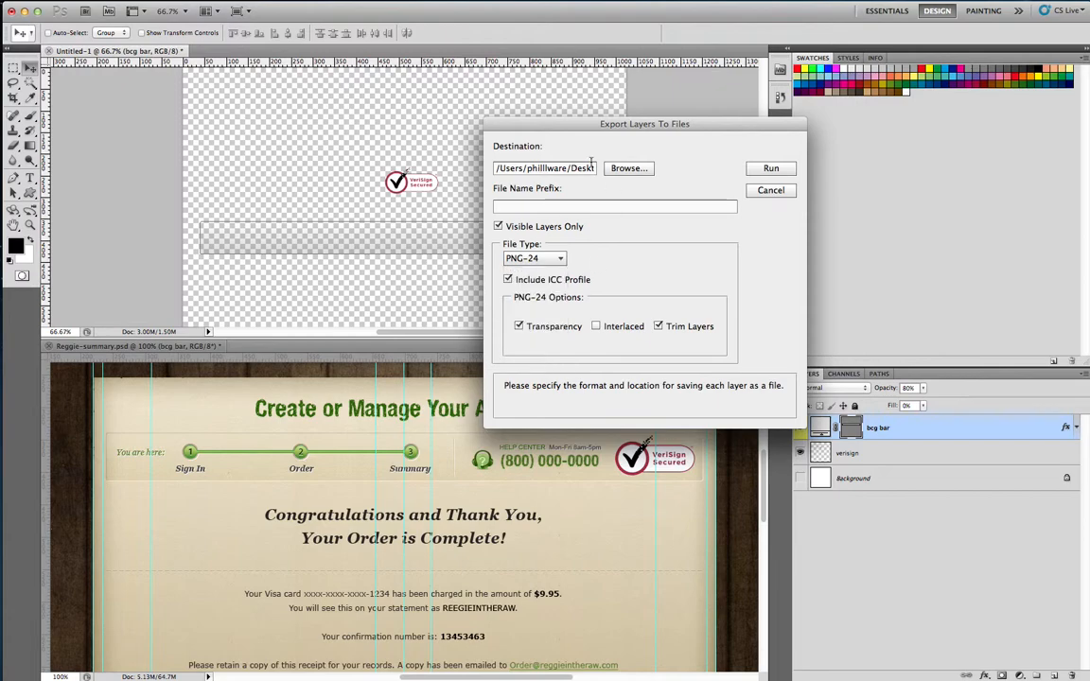
pyautogui.click(627, 168)
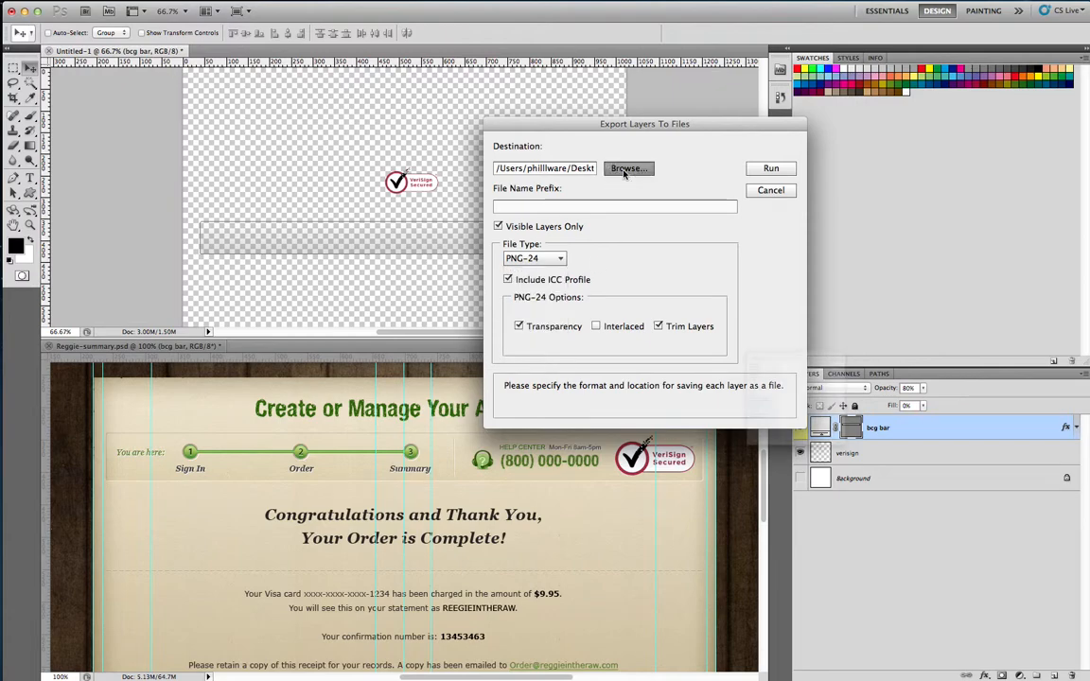
pyautogui.moveTo(698, 132); pyautogui.dragTo(591, 66)
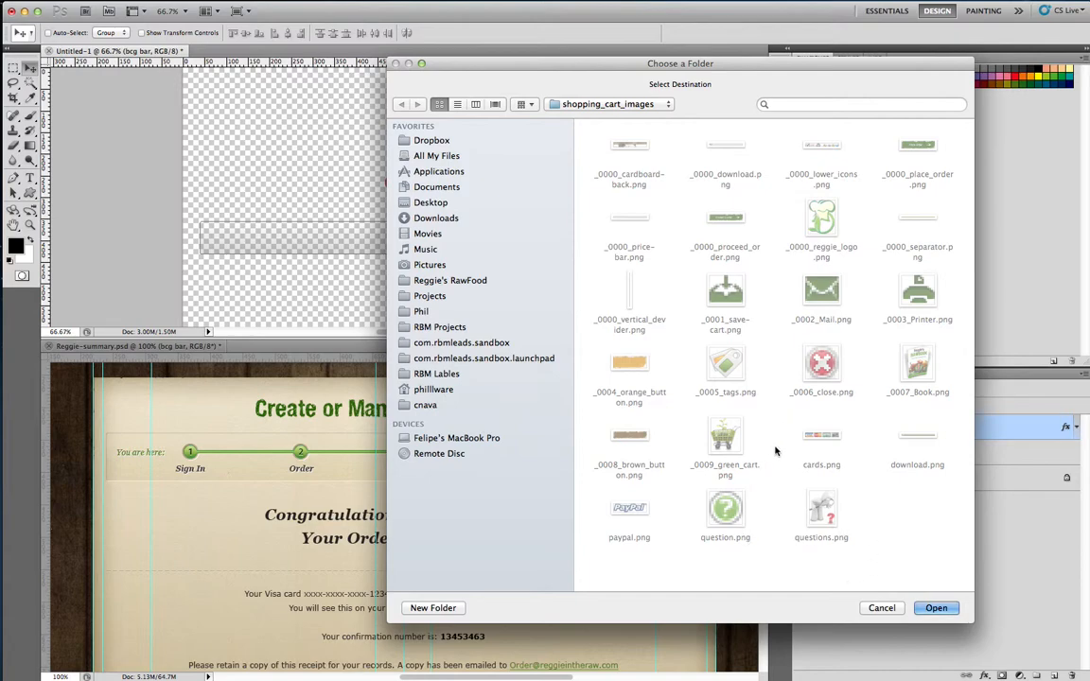
pyautogui.click(893, 610)
pyautogui.click(774, 192)
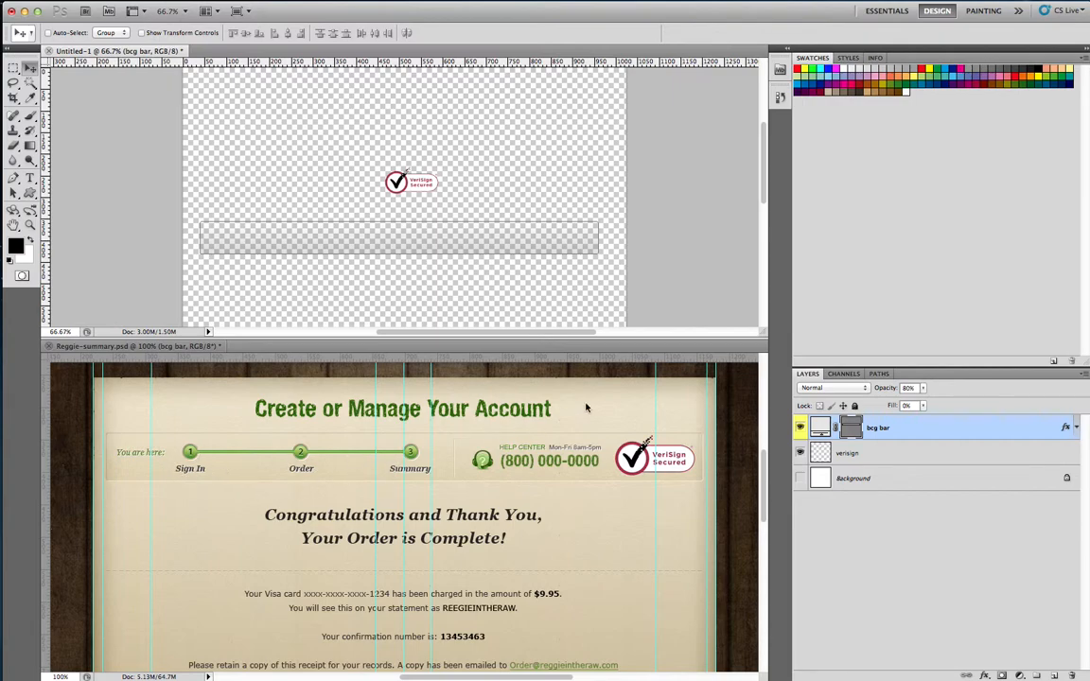
# Switch to the browser to examine the built page's header and progress bar, and return to Photoshop
pyautogui.press('super+Tab')
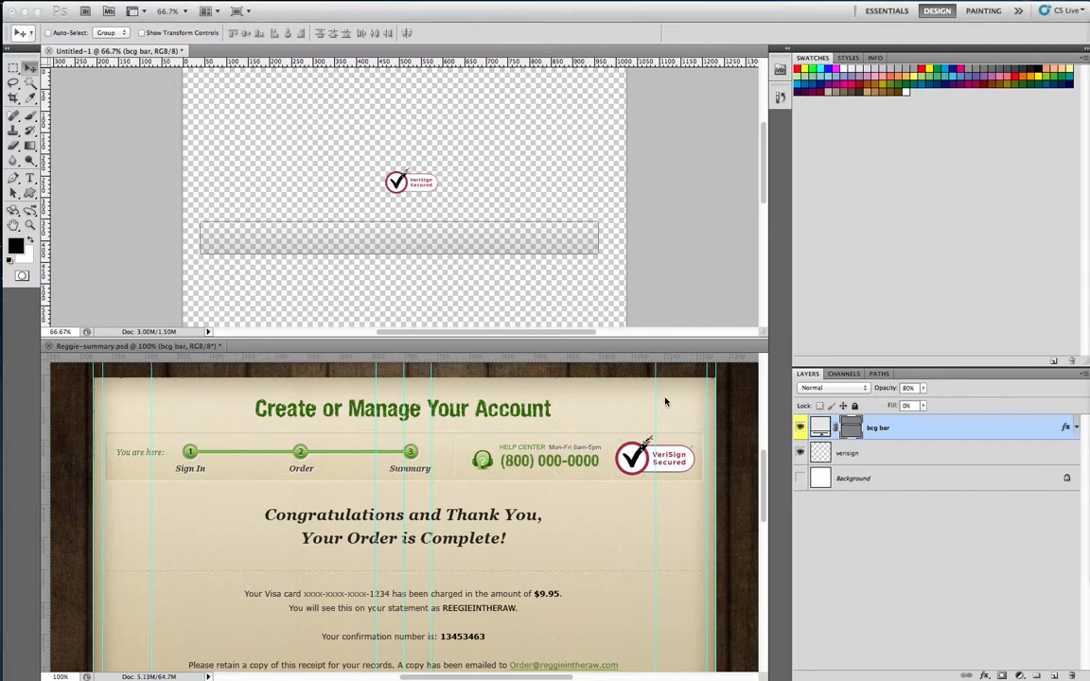
pyautogui.press('super+n')
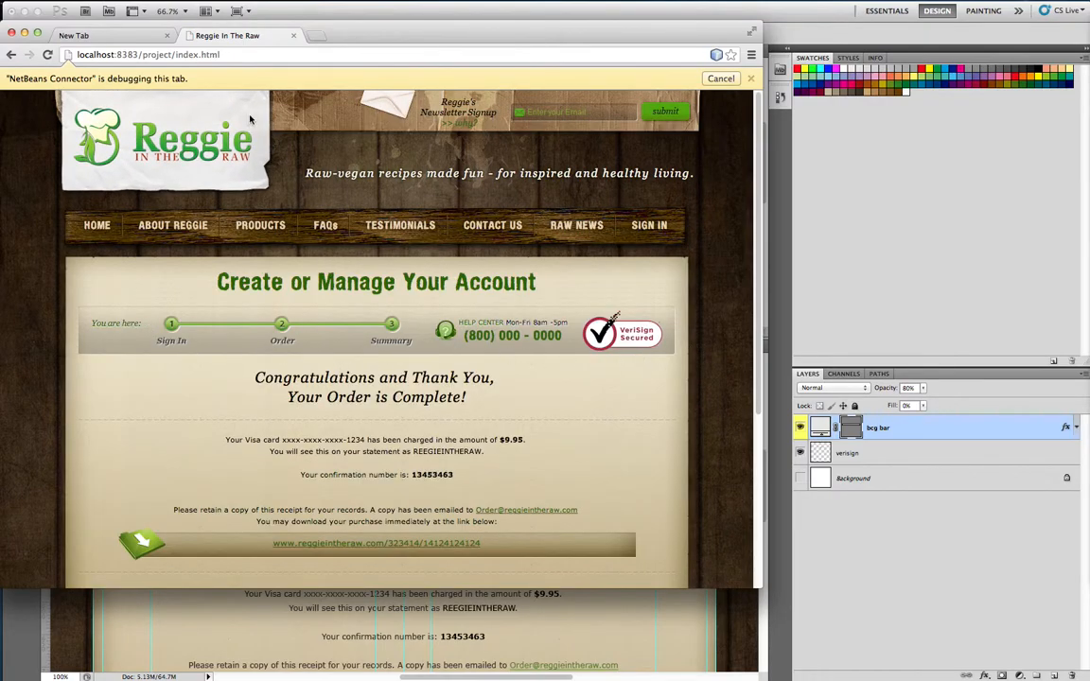
pyautogui.moveTo(423, 29); pyautogui.dragTo(493, 15)
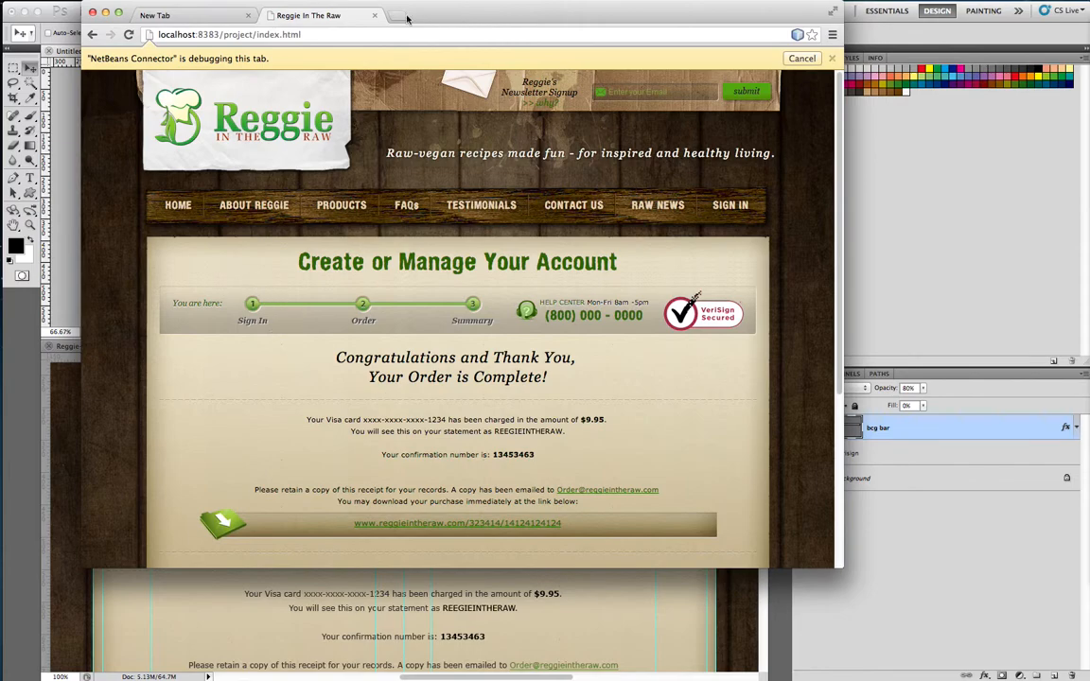
pyautogui.moveTo(474, 9); pyautogui.dragTo(628, 48)
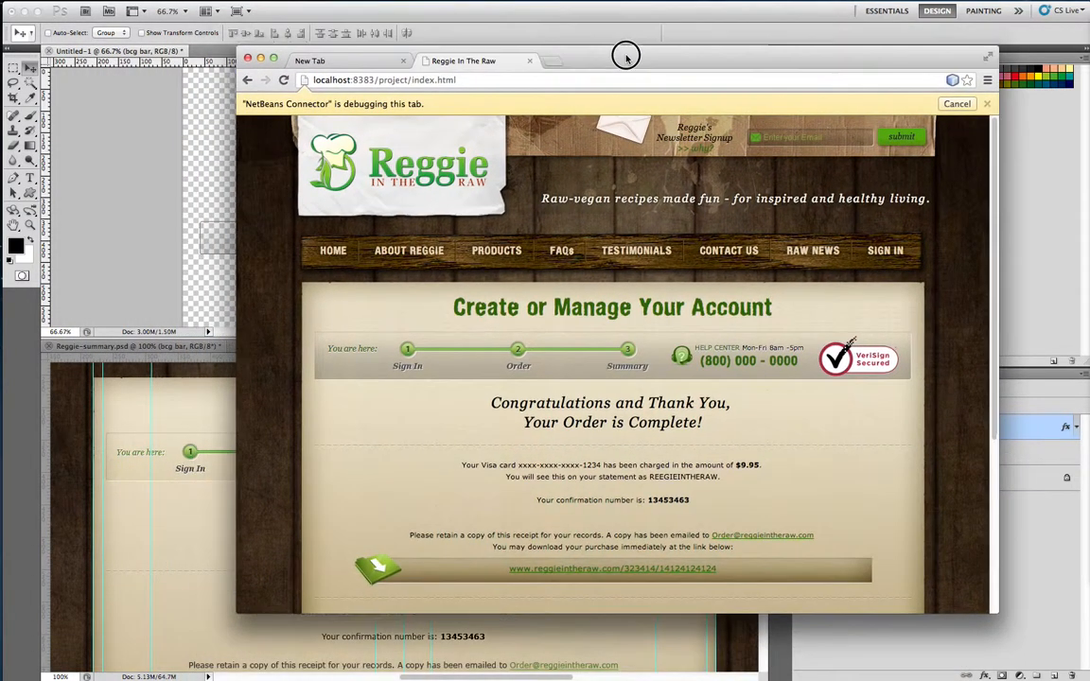
pyautogui.click(604, 23)
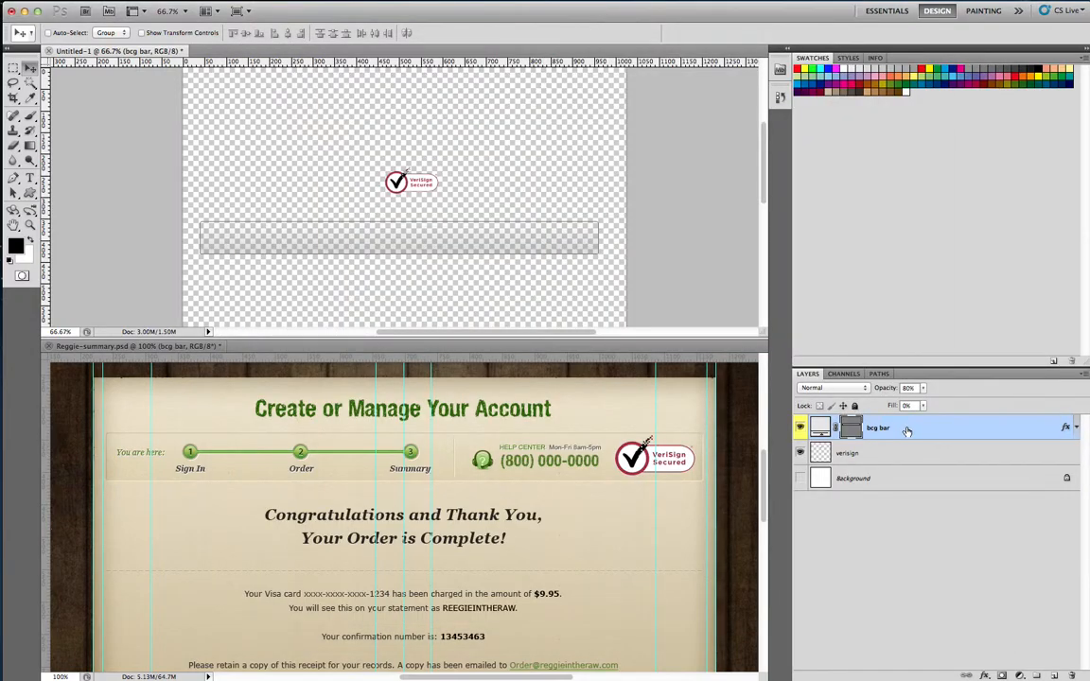
# Delete the bcg bar and verisign layers from Untitled-1
pyautogui.press('Delete')
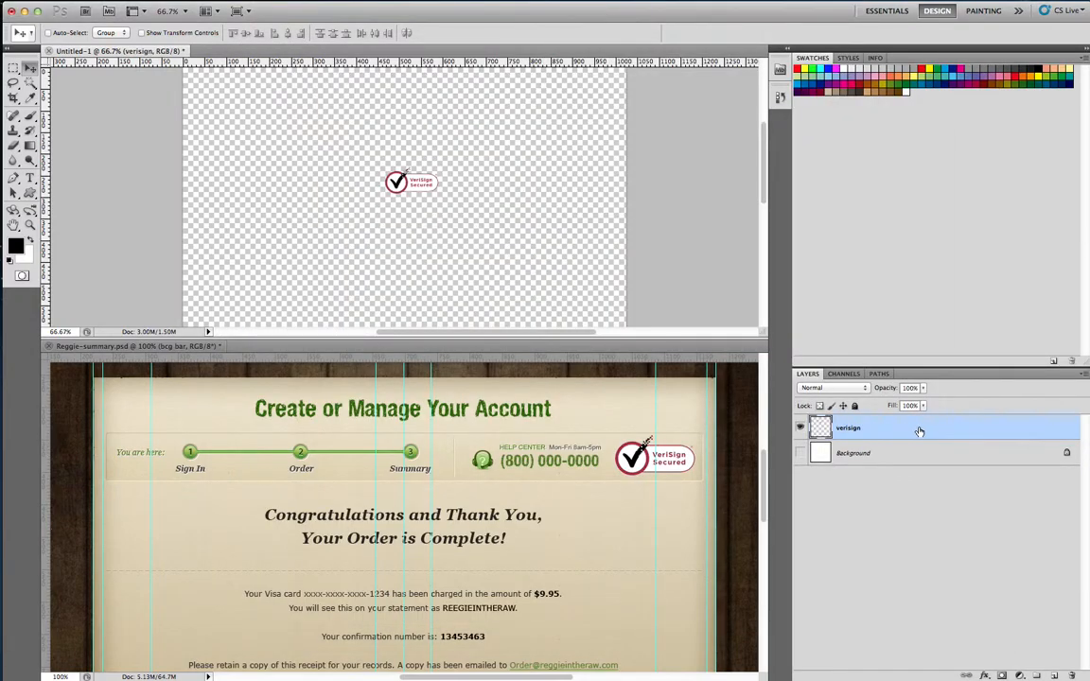
pyautogui.press('Delete')
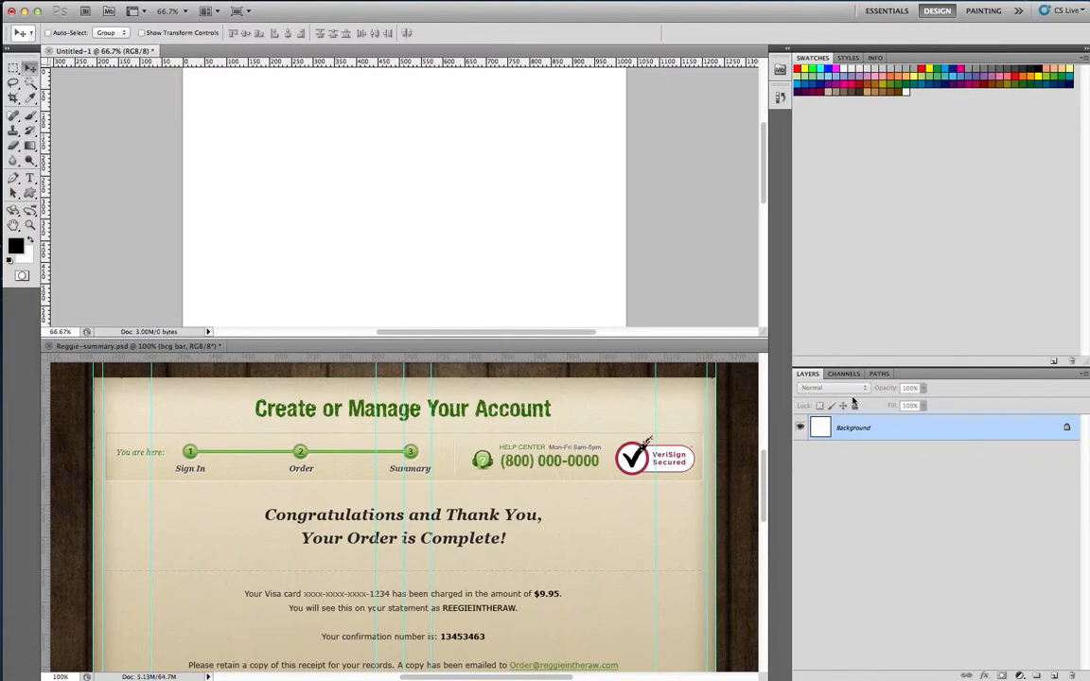
# Collapse the Content group in Reggie-summary.psd, check what it contains by toggling its visibility, and copy the whole group into Untitled-1
pyautogui.moveTo(654, 338); pyautogui.dragTo(566, 133)
pyautogui.click(506, 288)
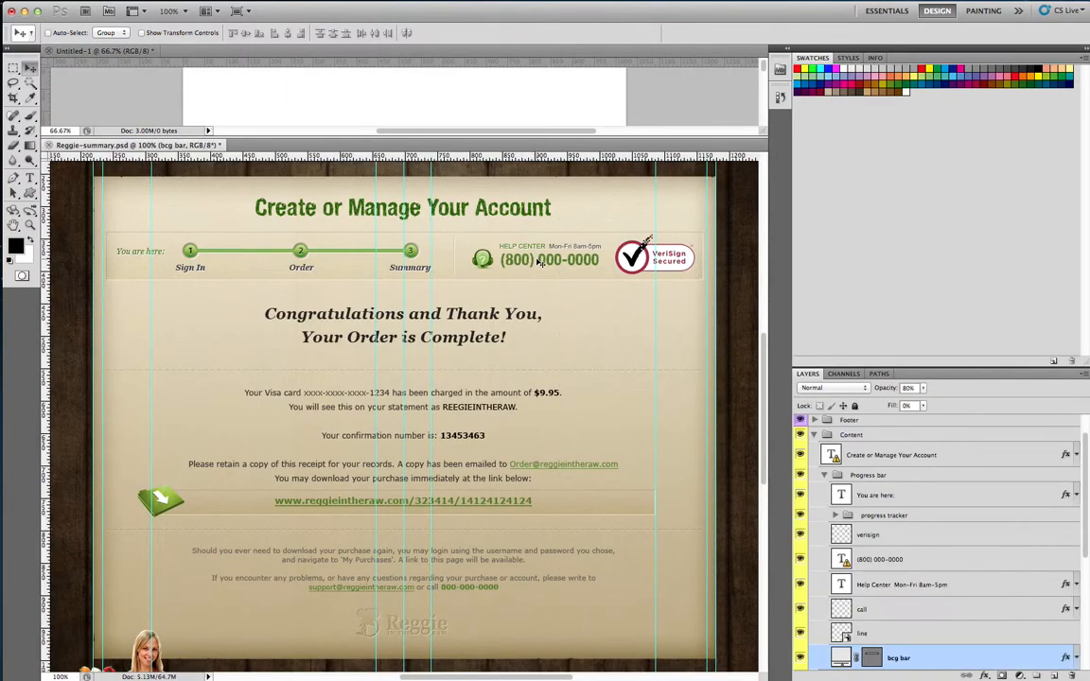
pyautogui.click(851, 434)
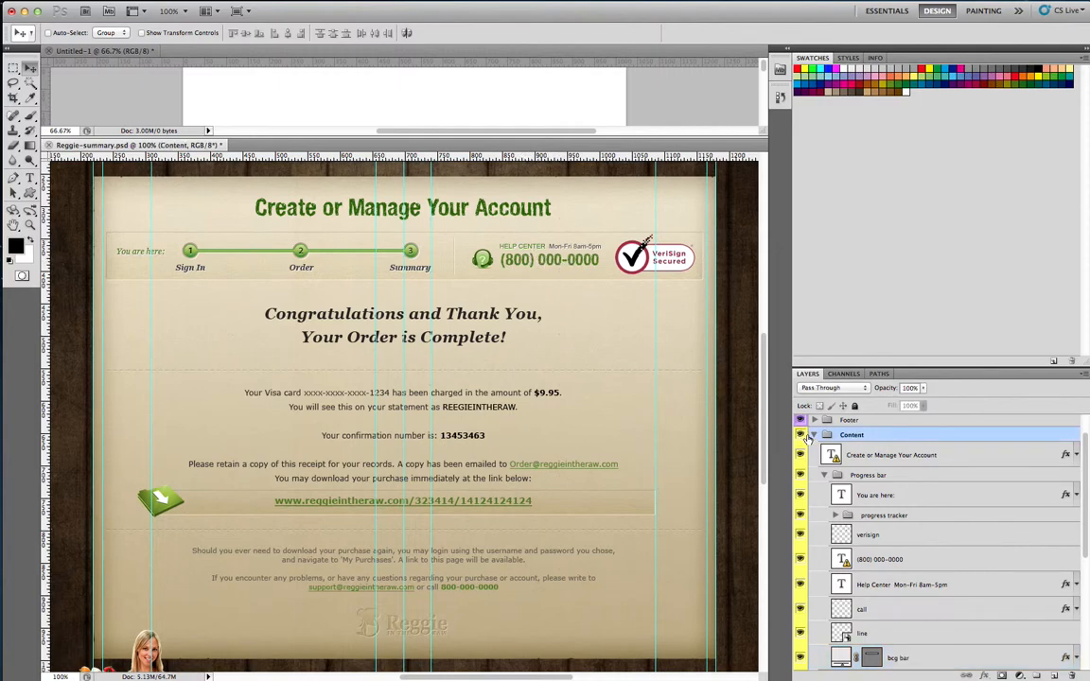
pyautogui.click(801, 435)
pyautogui.click(801, 434)
pyautogui.click(815, 436)
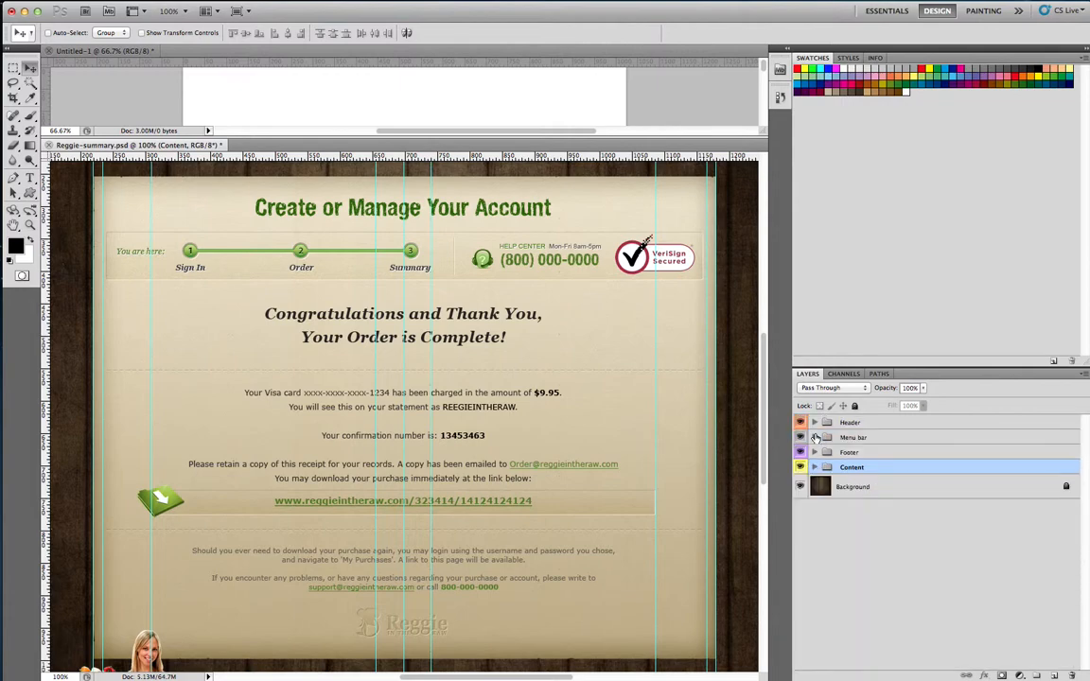
pyautogui.click(801, 468)
pyautogui.click(800, 467)
pyautogui.moveTo(899, 464); pyautogui.dragTo(473, 527)
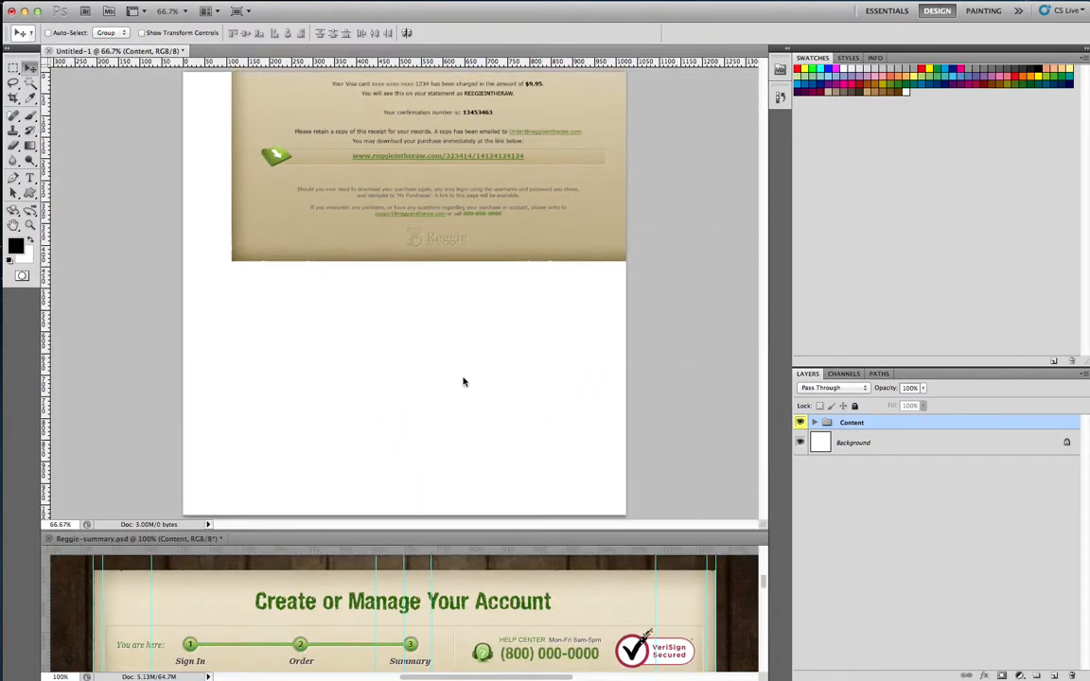
# Reposition the copied Content group fully on the Untitled-1 canvas, enlarge that document's view area and display it at 100%
pyautogui.moveTo(447, 139); pyautogui.dragTo(454, 367)
pyautogui.moveTo(365, 531); pyautogui.dragTo(130, 655)
pyautogui.click(65, 651)
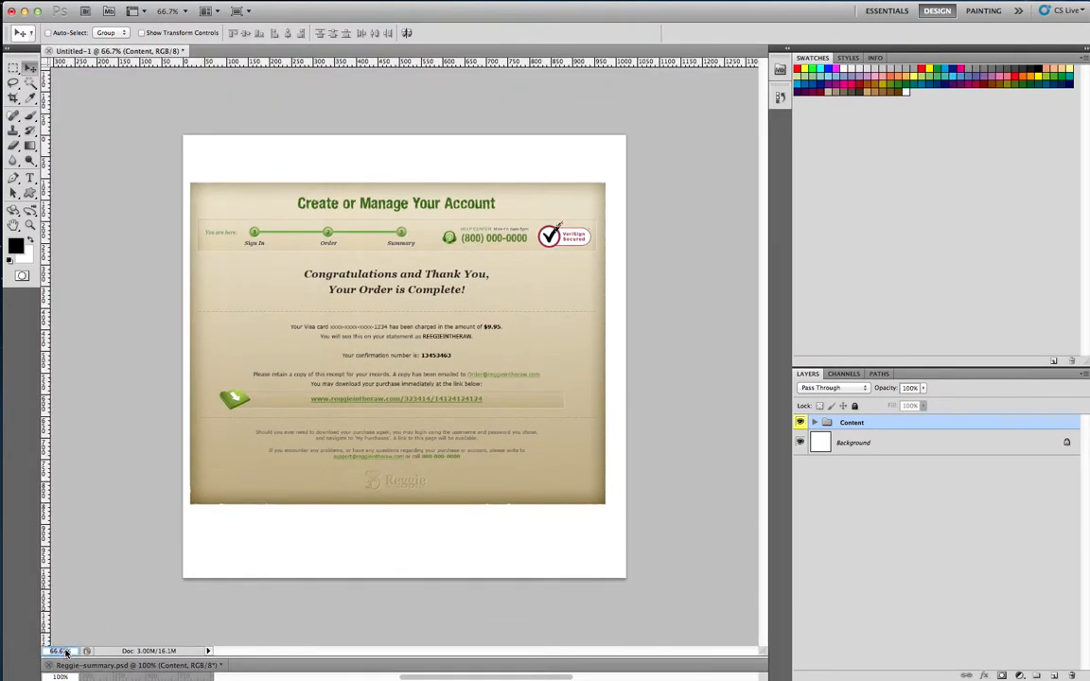
pyautogui.write('100')
pyautogui.press('Return')
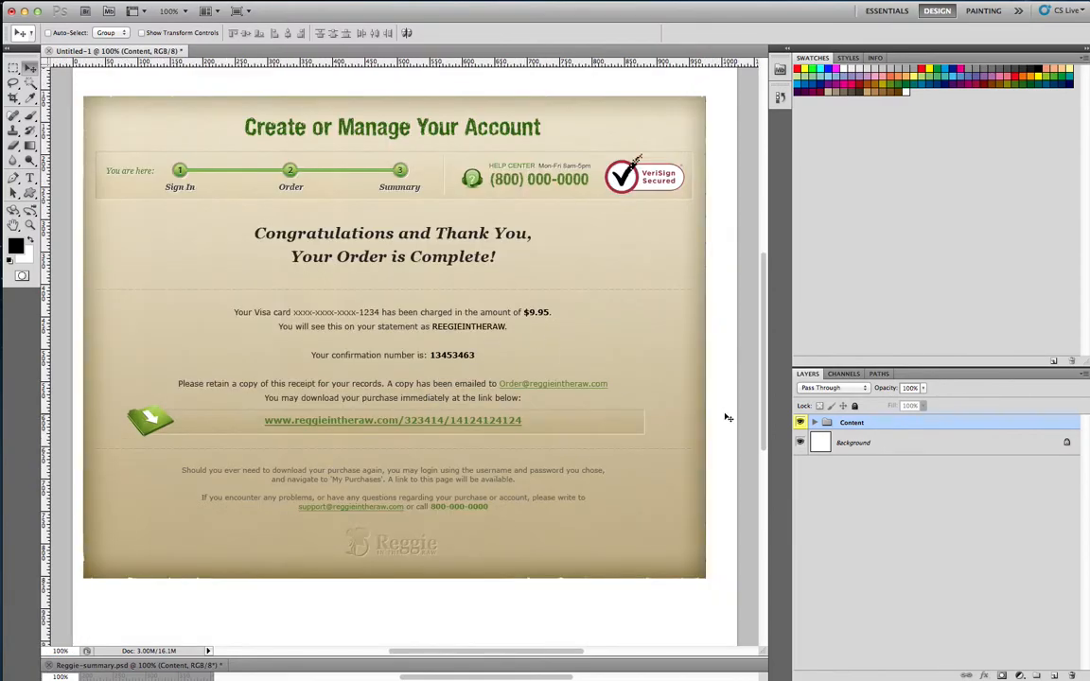
# Expand the Content group and check what the heading layer and the Progress bar group contain by toggling their visibility
pyautogui.click(815, 423)
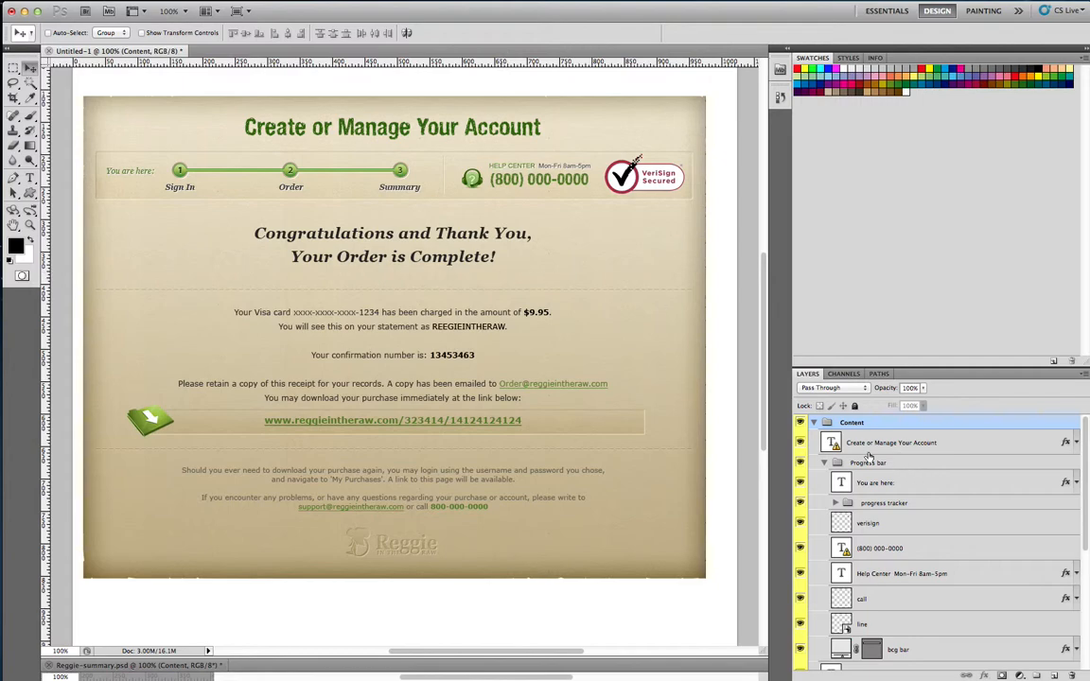
pyautogui.click(801, 446)
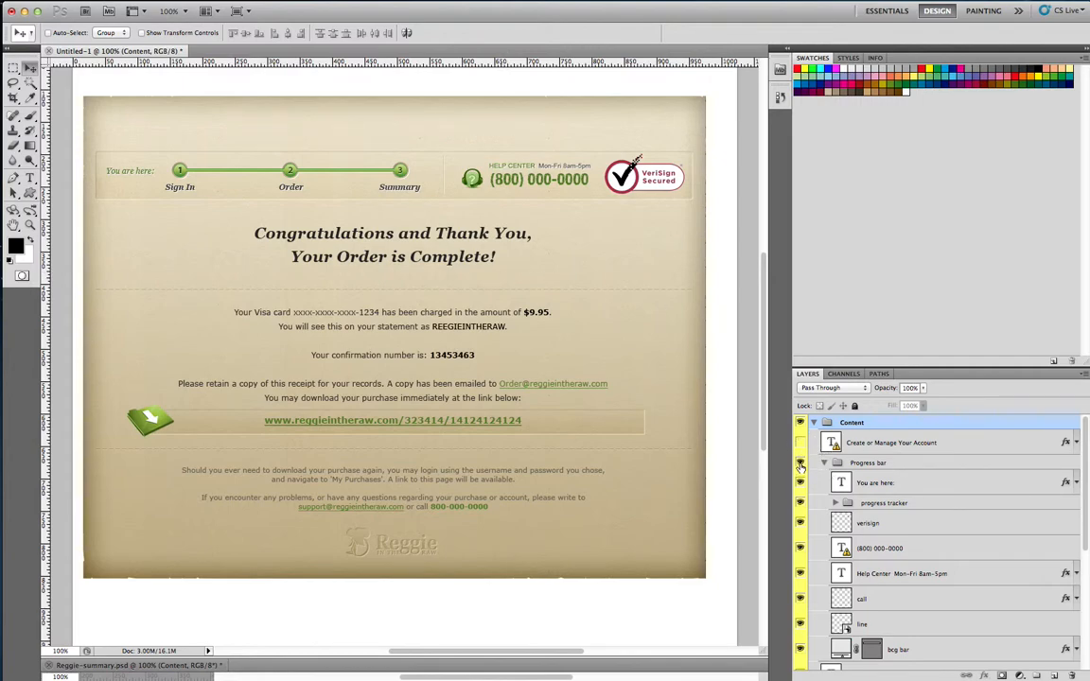
pyautogui.click(801, 466)
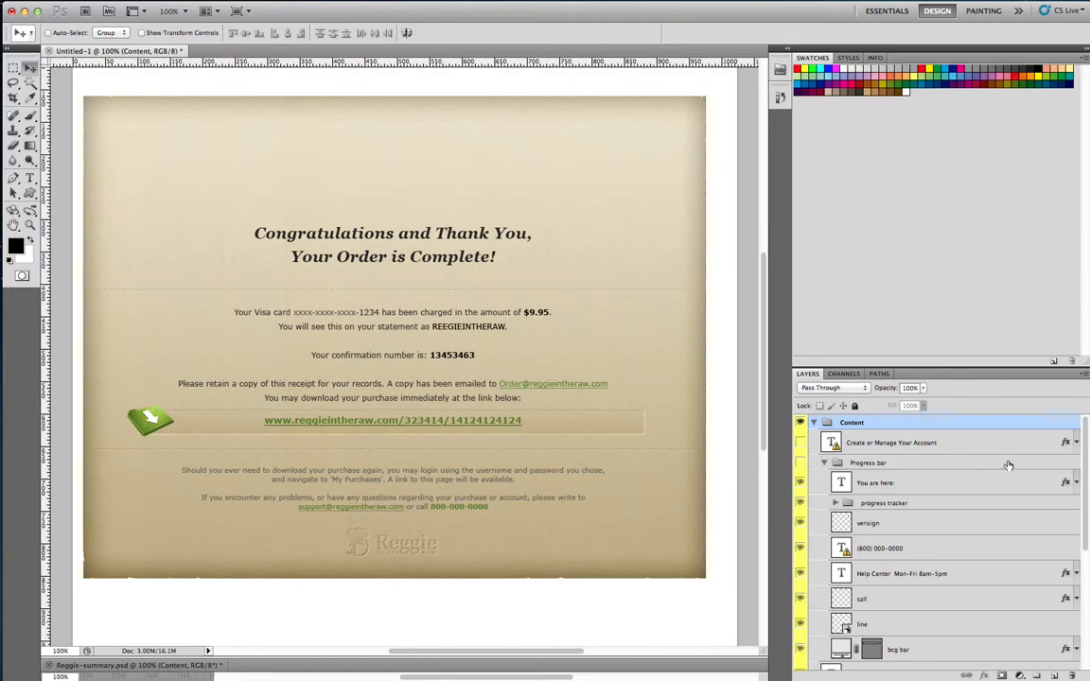
pyautogui.click(801, 462)
pyautogui.click(825, 462)
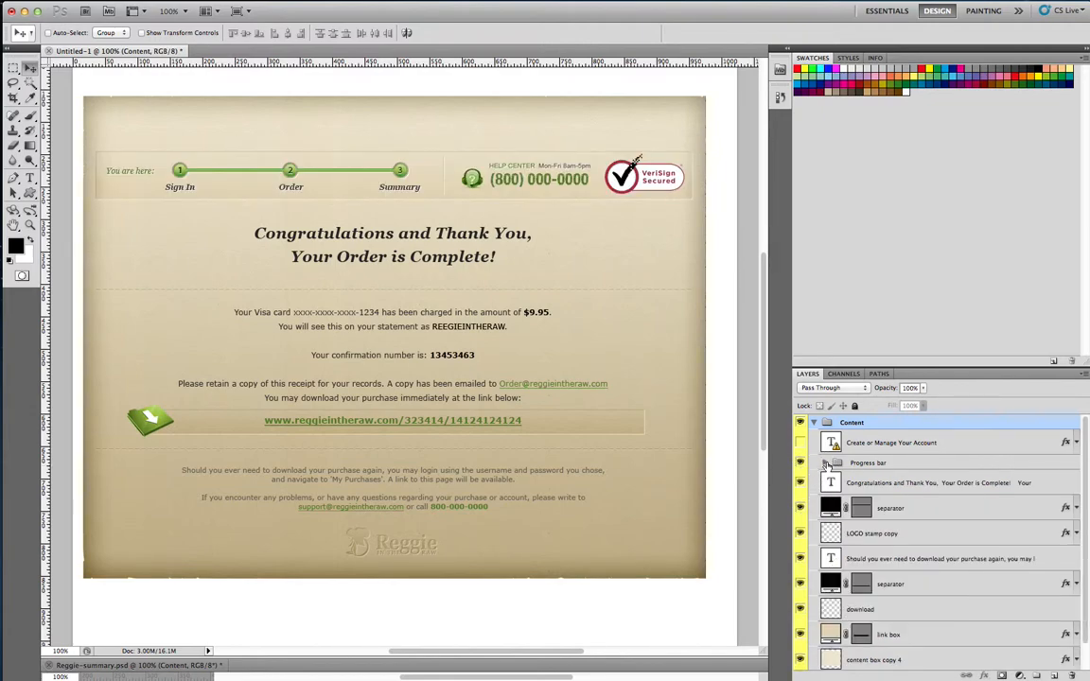
pyautogui.click(801, 463)
pyautogui.click(801, 463)
# Delete the Create or Manage Your Account layer and all layers from the Congratulations text through link box
pyautogui.click(899, 482)
pyautogui.click(870, 425)
pyautogui.click(859, 442)
pyautogui.press('Delete')
pyautogui.click(853, 458)
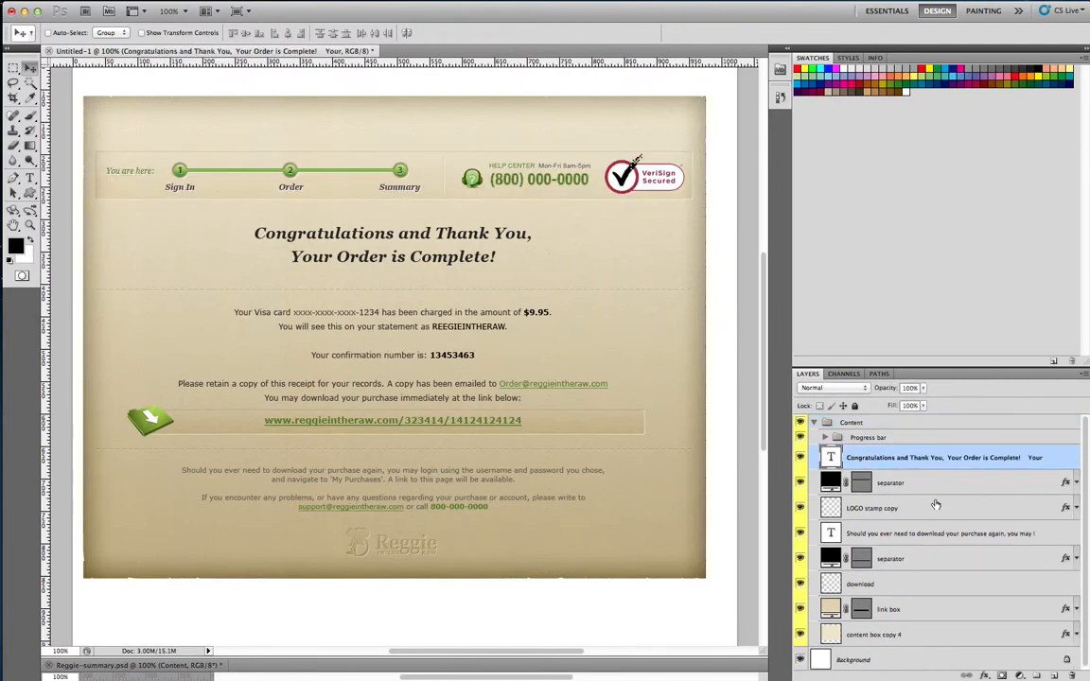
pyautogui.keyDown('shift'); pyautogui.click(920, 610); pyautogui.keyUp('shift')
pyautogui.press('Delete')
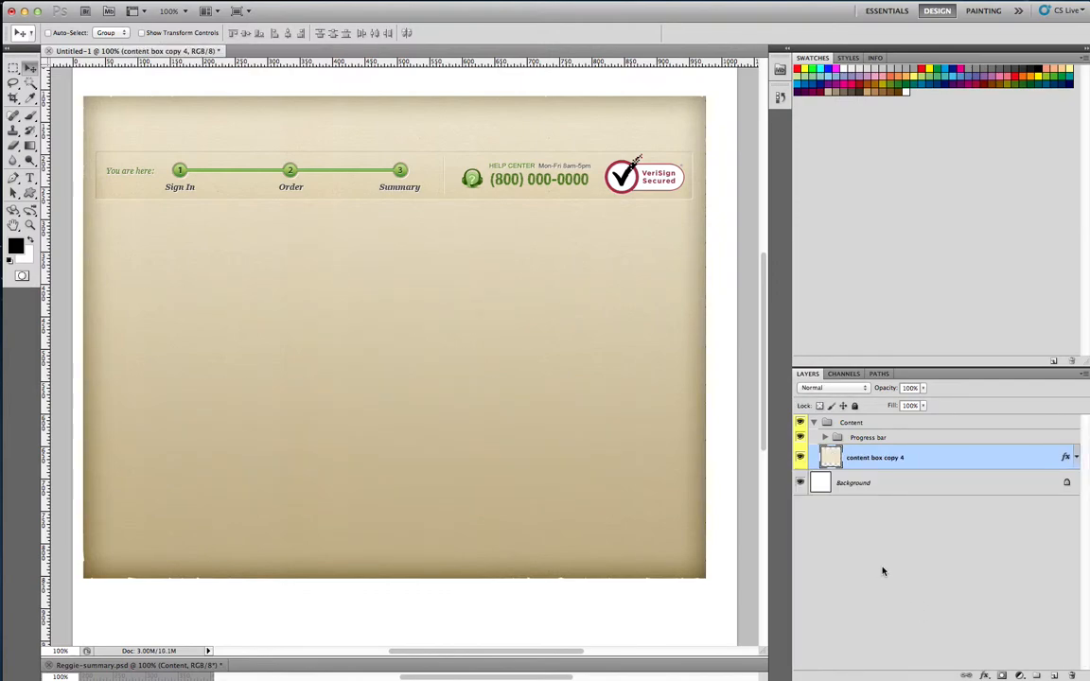
# Check the bcg bar layer's visibility in the Progress bar group and delete all the group's other contents, from You are here through line
pyautogui.click(825, 439)
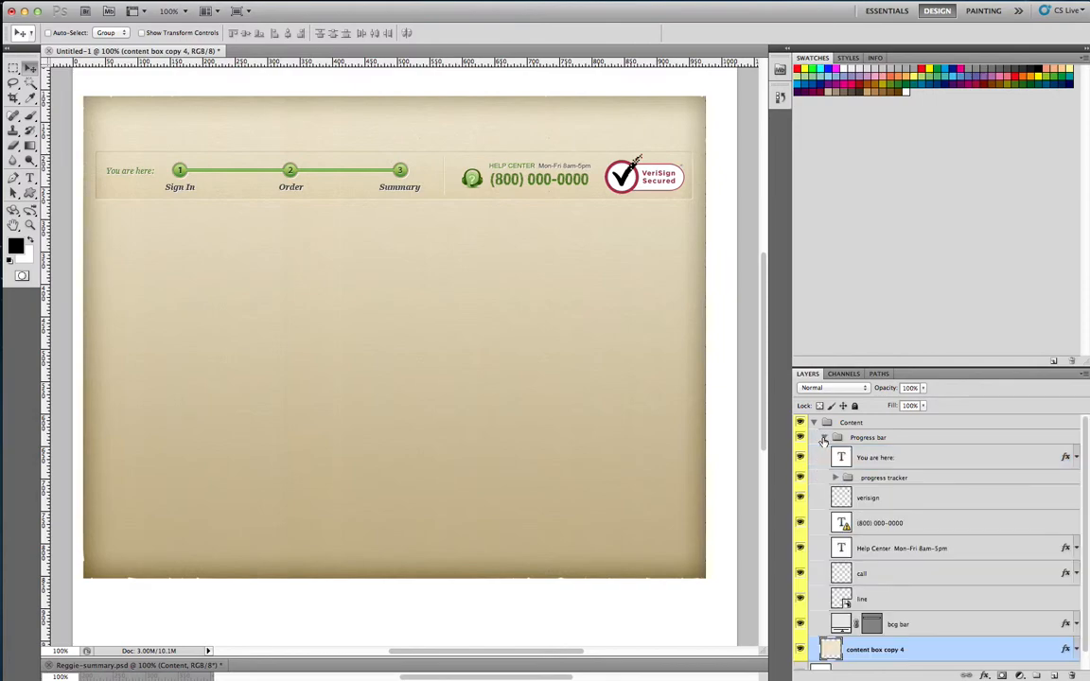
pyautogui.click(801, 625)
pyautogui.click(801, 625)
pyautogui.click(801, 624)
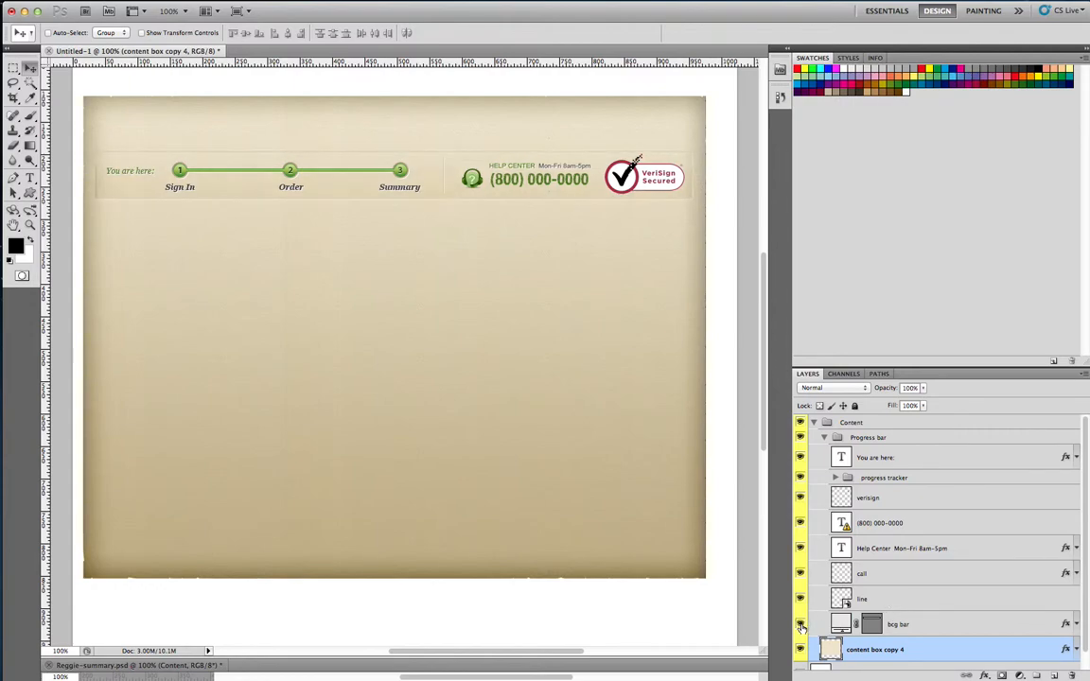
pyautogui.click(918, 598)
pyautogui.keyDown('shift'); pyautogui.click(904, 462); pyautogui.keyUp('shift')
pyautogui.press('Delete')
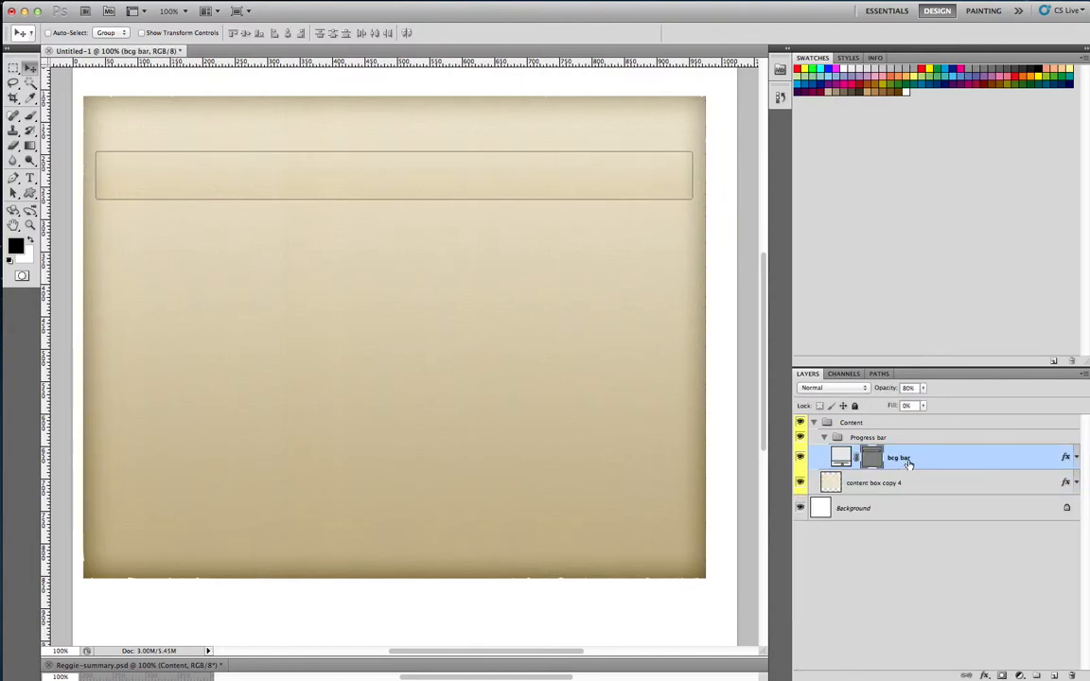
# Review the Layer Style effects of content box copy 4 and close them without changes
pyautogui.click(890, 490)
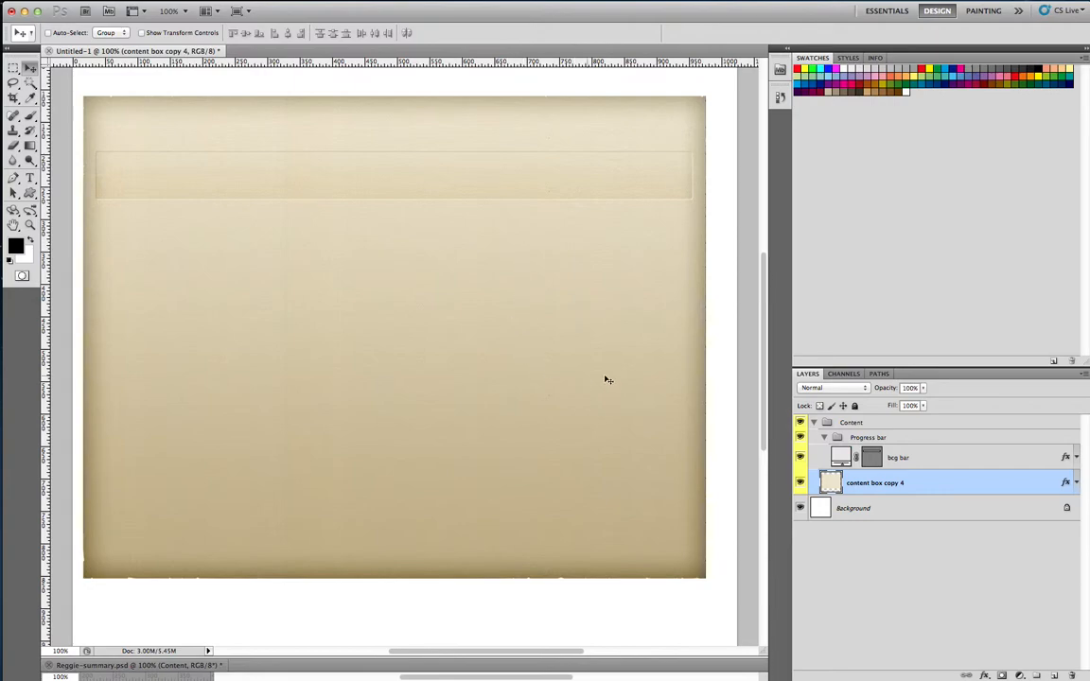
pyautogui.press('space')
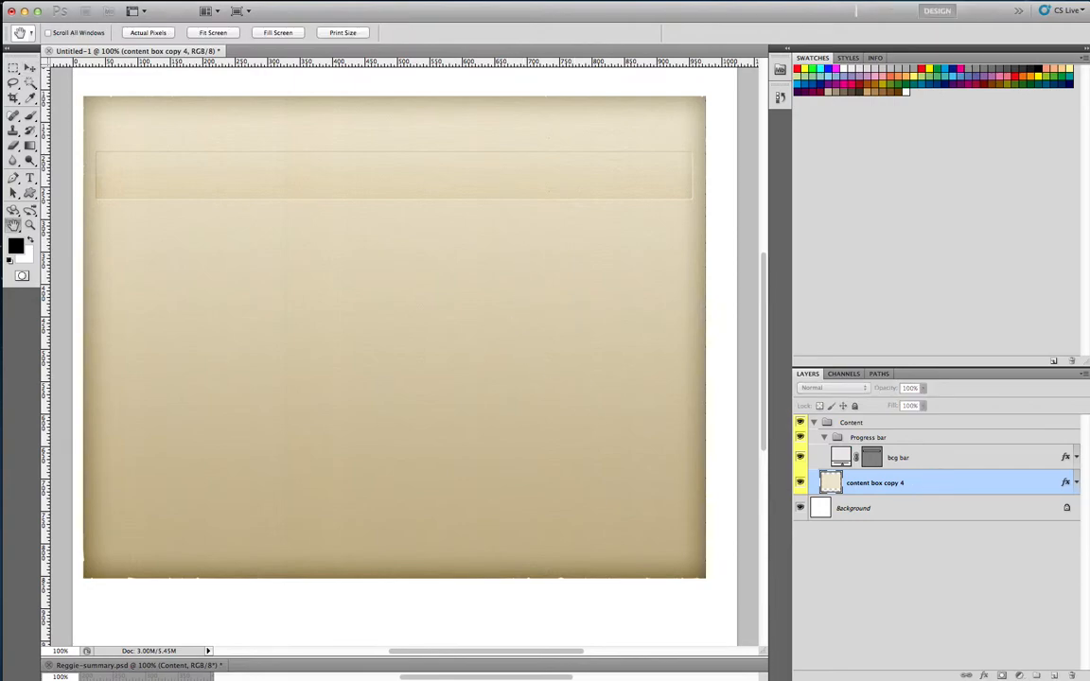
pyautogui.moveTo(900, 294); pyautogui.dragTo(643, 188)
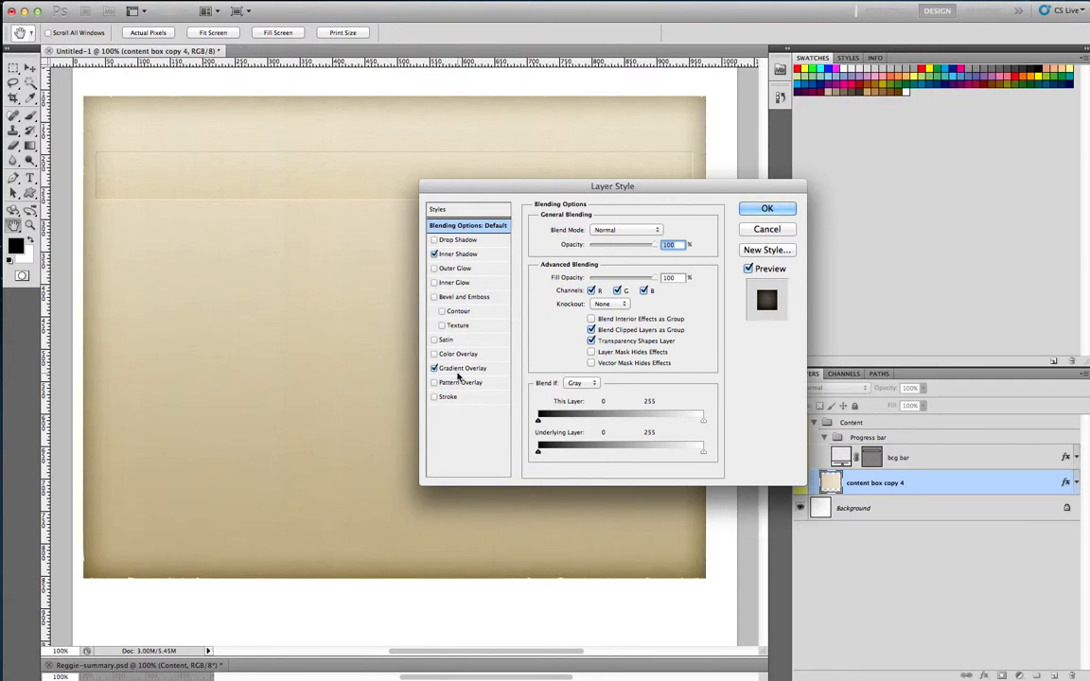
pyautogui.click(766, 232)
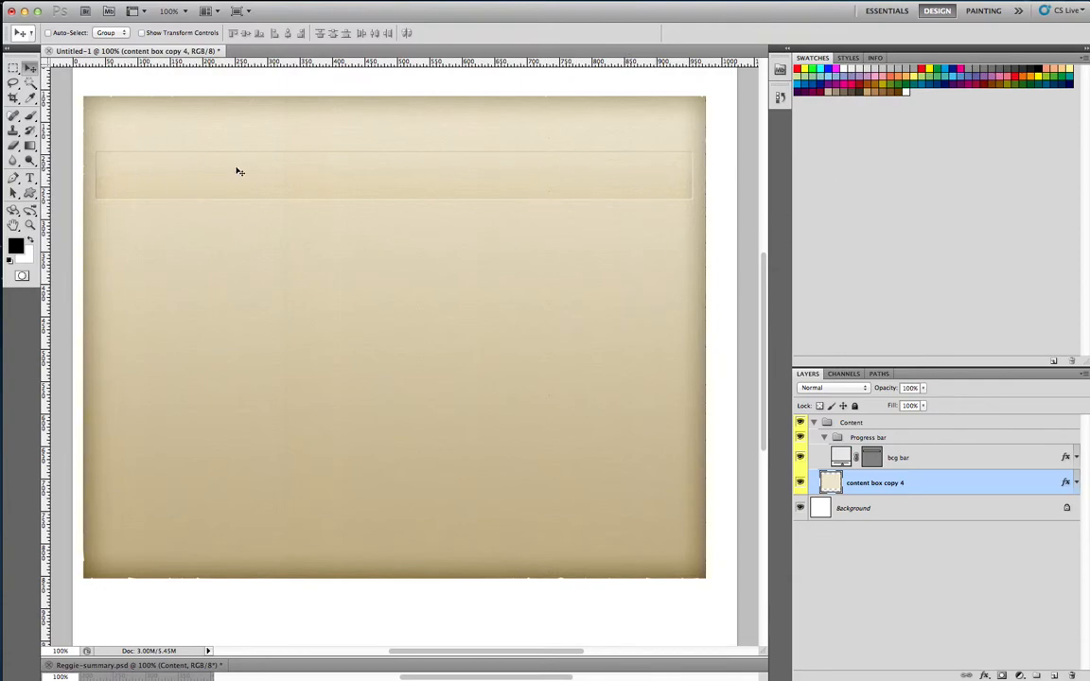
# Load the bcg bar shape mask as a selection and invert it to cover everything outside the bar
pyautogui.keyDown('super'); pyautogui.click(839, 458); pyautogui.keyUp('super')
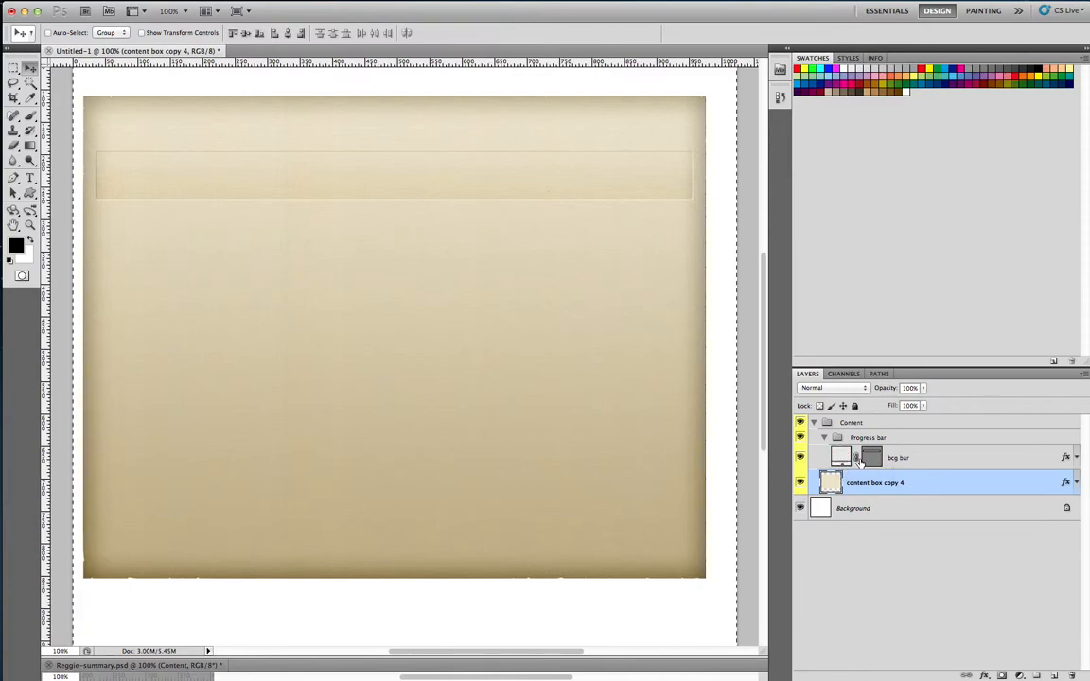
pyautogui.keyDown('super'); pyautogui.click(872, 459); pyautogui.keyUp('super')
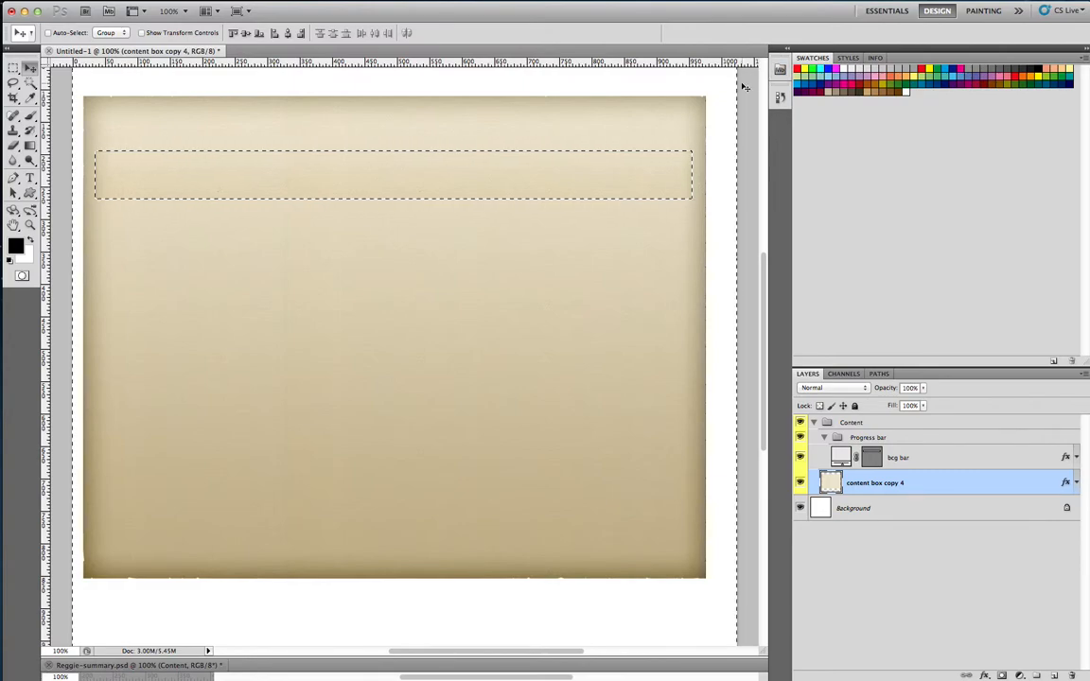
# Try erasing content box copy 4 around the bar with the Eraser and compare the bar with the built page in the browser
pyautogui.click(14, 145)
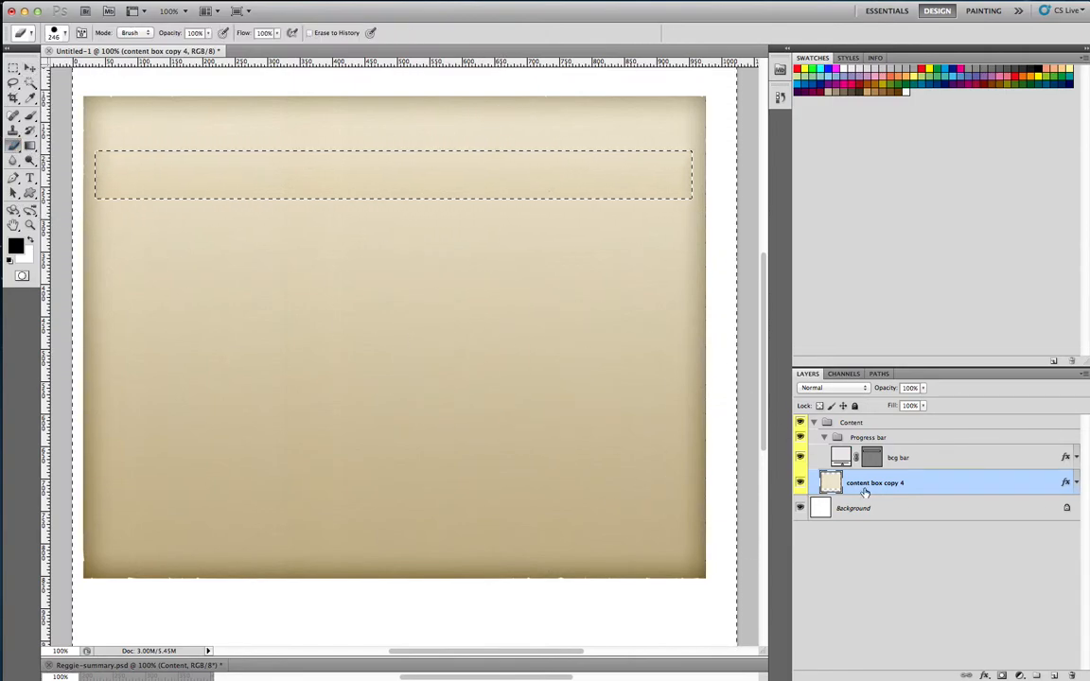
pyautogui.moveTo(393, 251)
pyautogui.mouseDown()
pyautogui.moveTo(652, 224)
pyautogui.moveTo(660, 191)
pyautogui.moveTo(651, 167)
pyautogui.moveTo(581, 159)
pyautogui.moveTo(133, 178)
pyautogui.mouseUp()
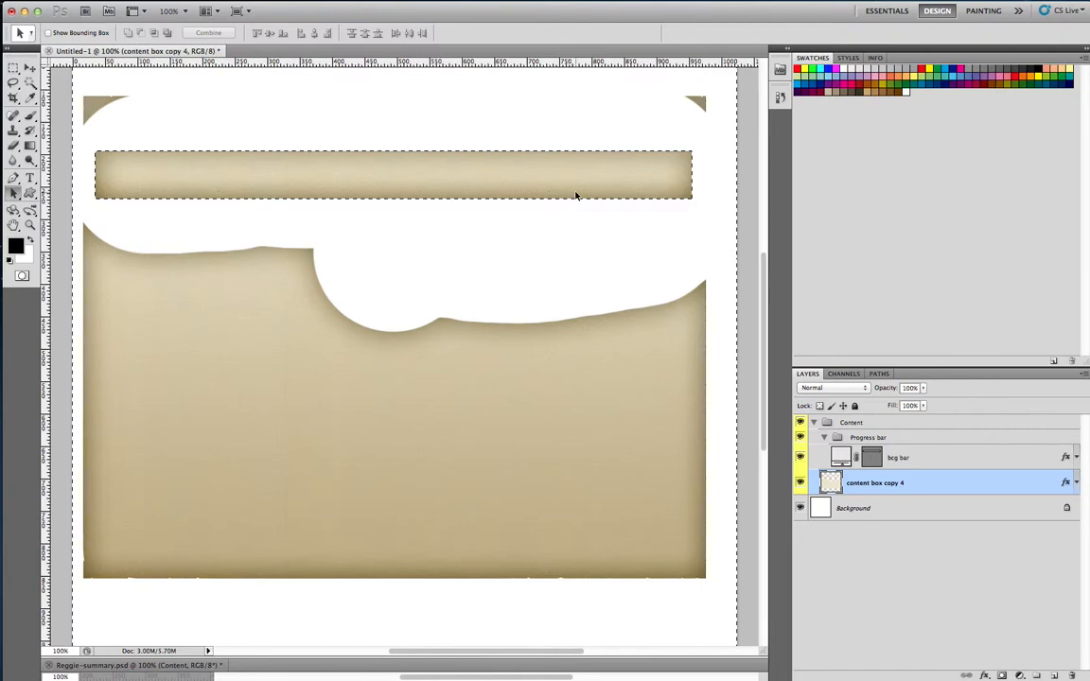
pyautogui.press('super+Tab')
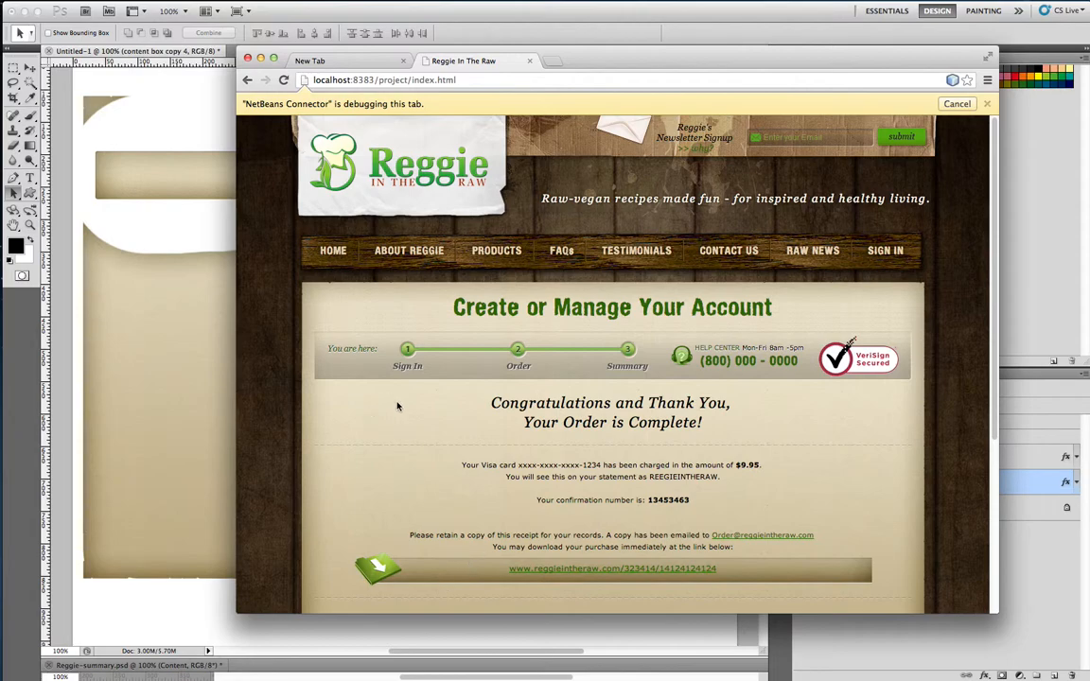
pyautogui.press('super+Tab')
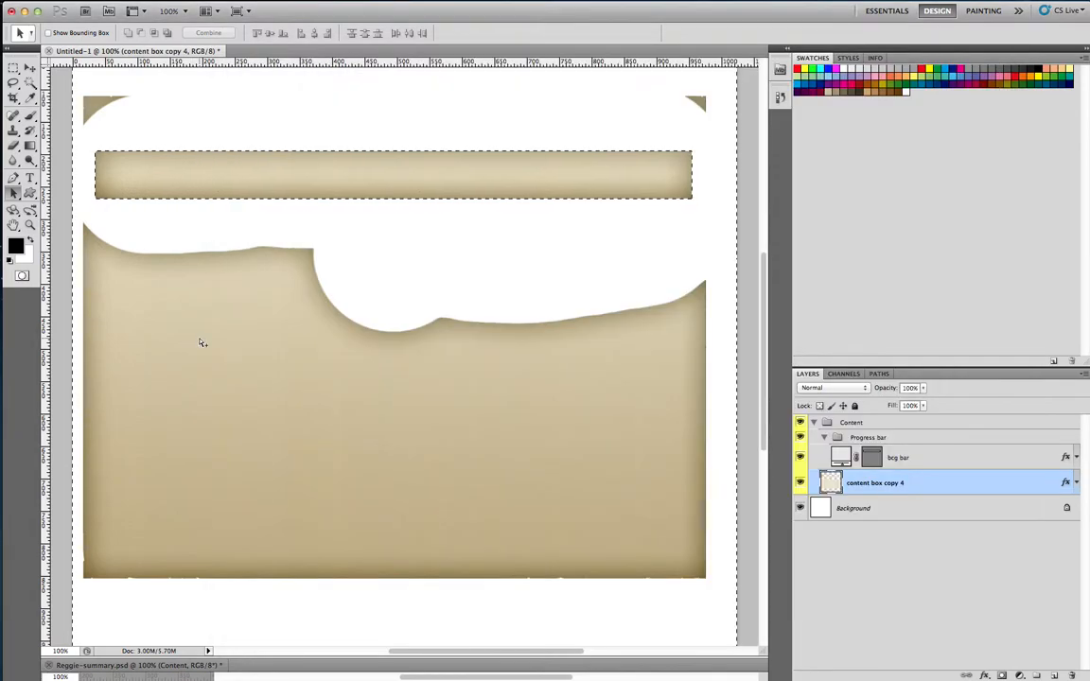
# Try flattening Untitled-1 with the Progress bar group expanded and again with it collapsed, undoing each flatten
pyautogui.rightClick(935, 483)
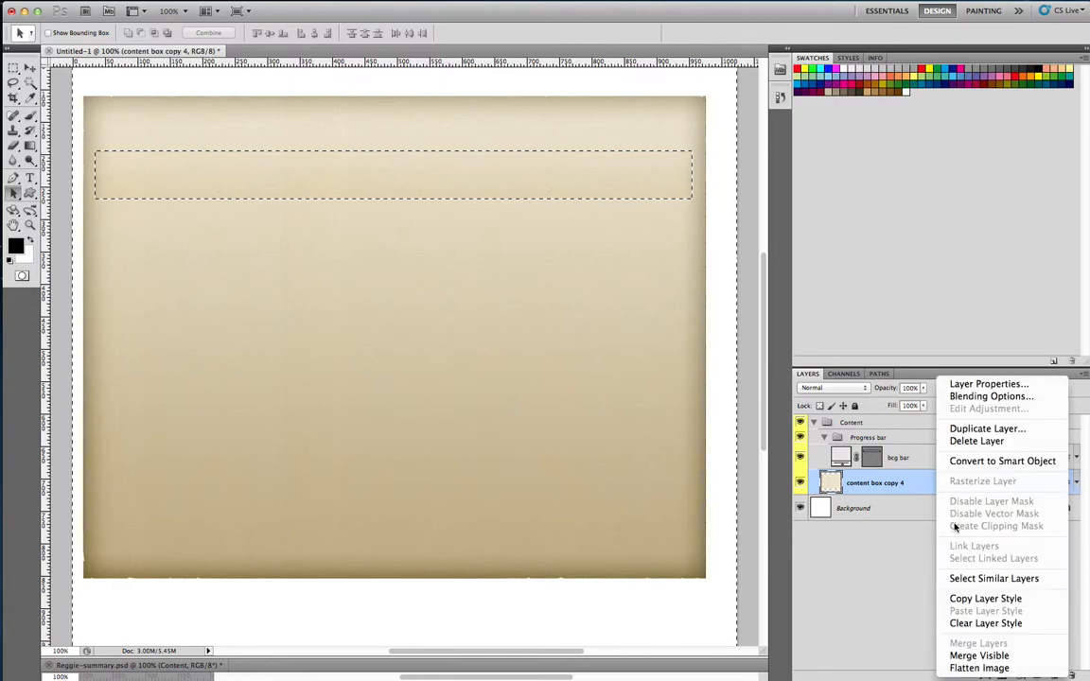
pyautogui.click(997, 670)
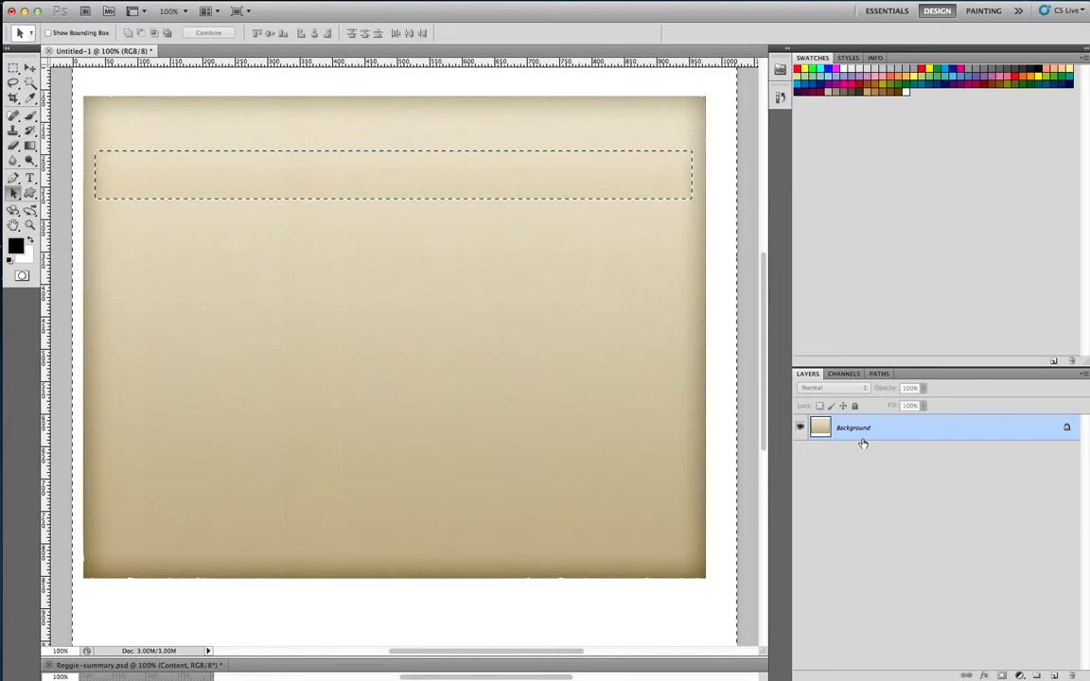
pyautogui.press('super+z')
pyautogui.click(929, 459)
pyautogui.click(910, 481)
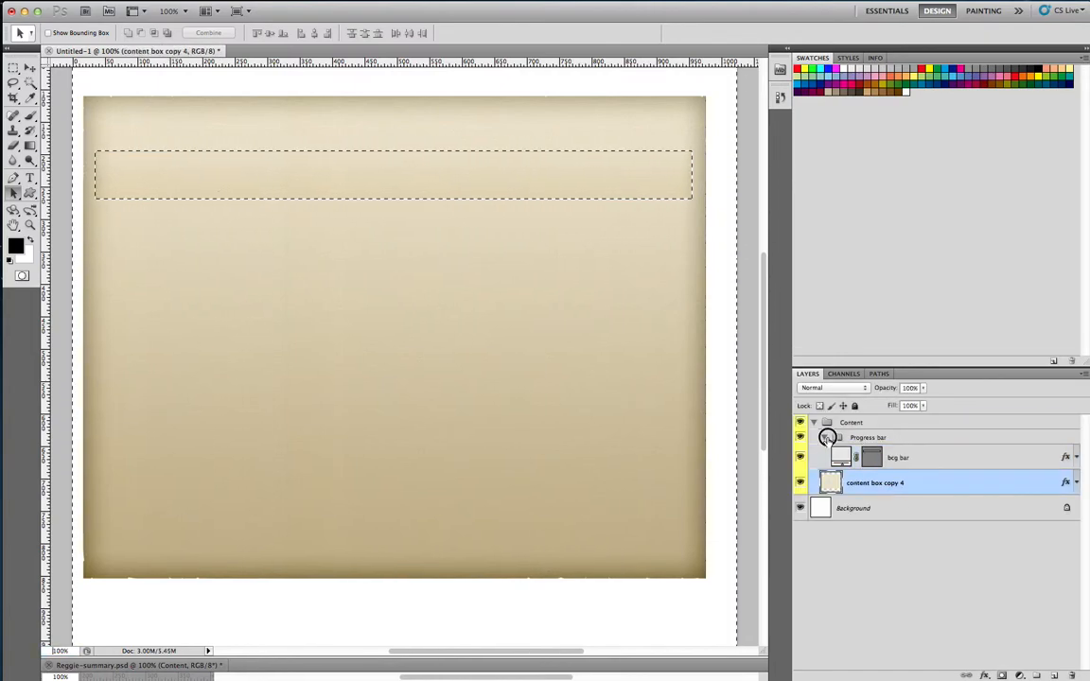
pyautogui.click(827, 438)
pyautogui.rightClick(960, 461)
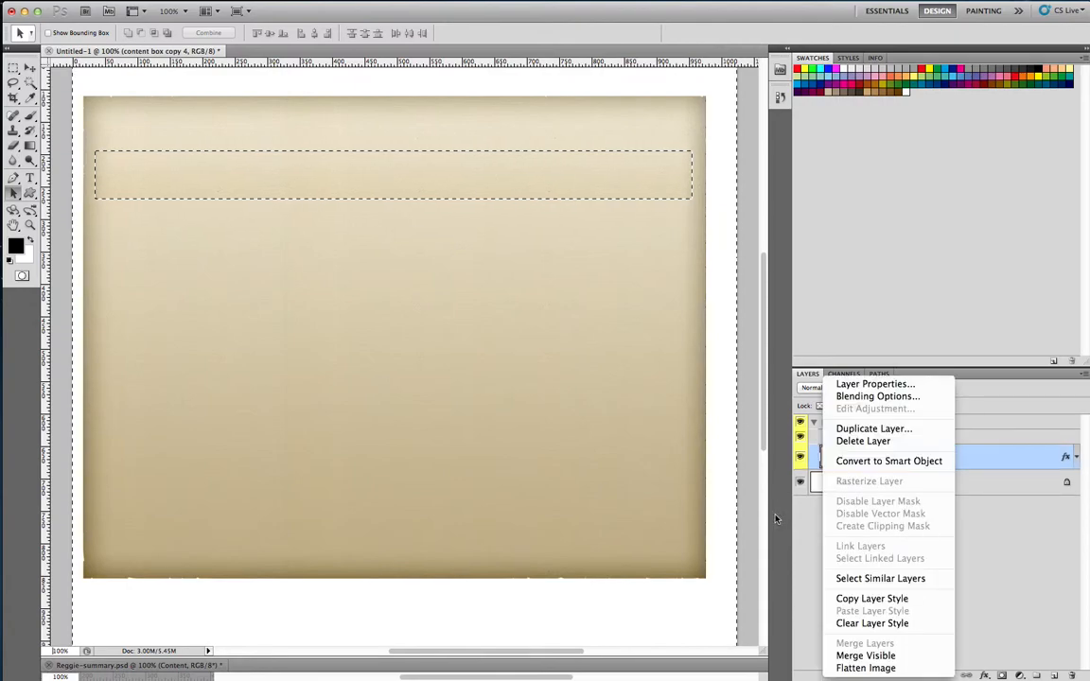
pyautogui.click(866, 669)
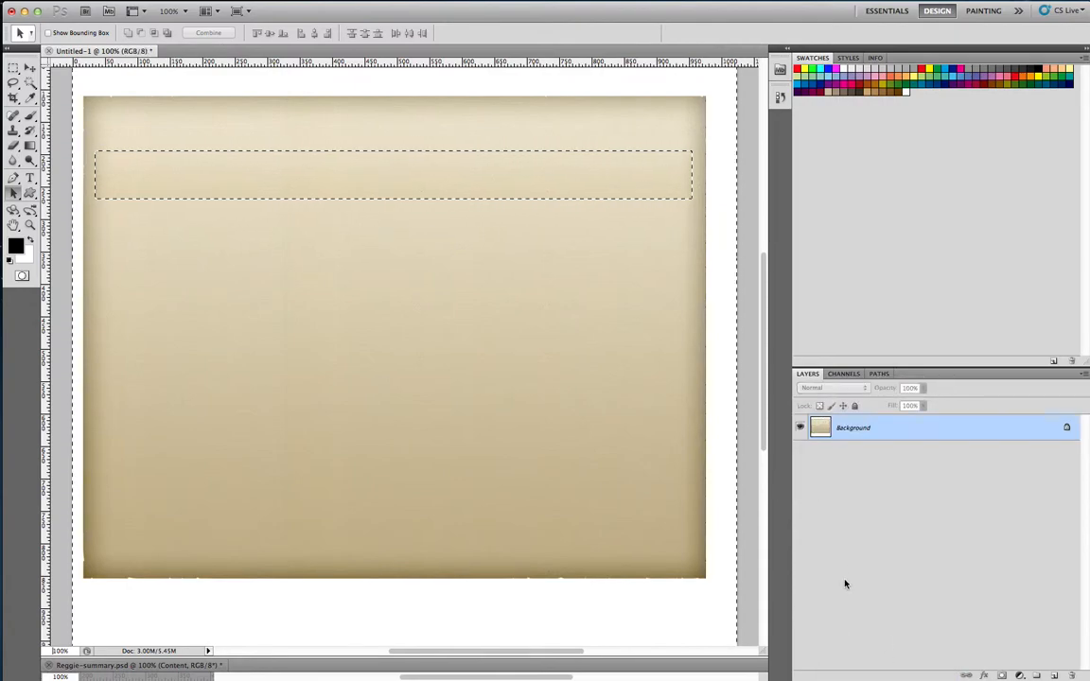
pyautogui.press('super+z')
# Try merging the visible layers of Untitled-1 and undo the merge
pyautogui.rightClick(940, 548)
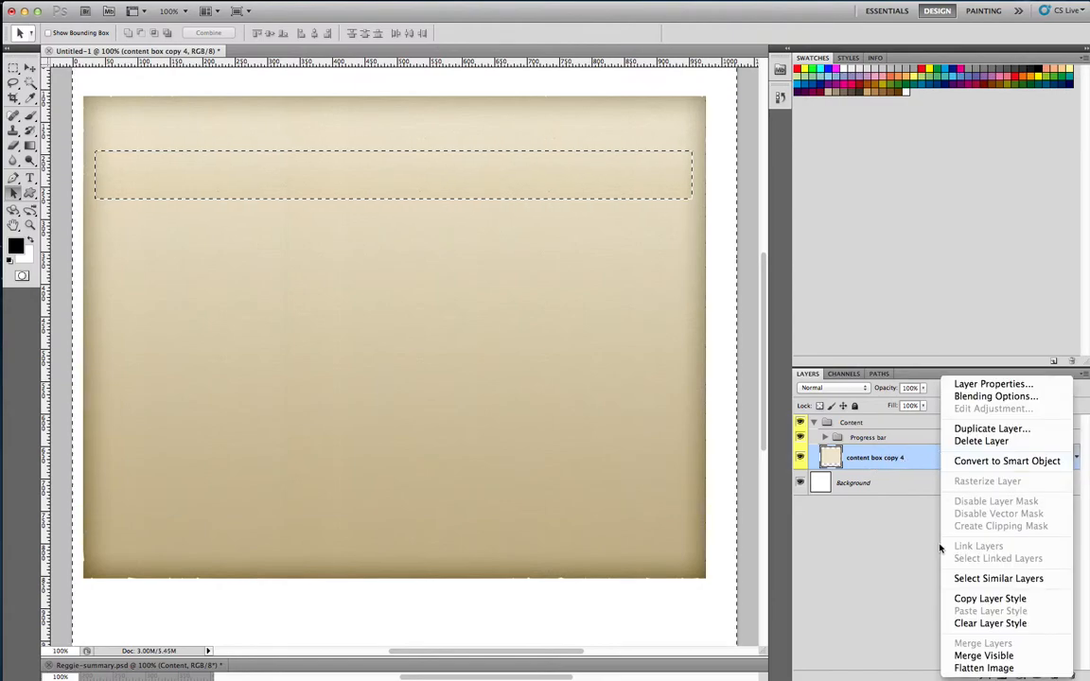
pyautogui.click(994, 654)
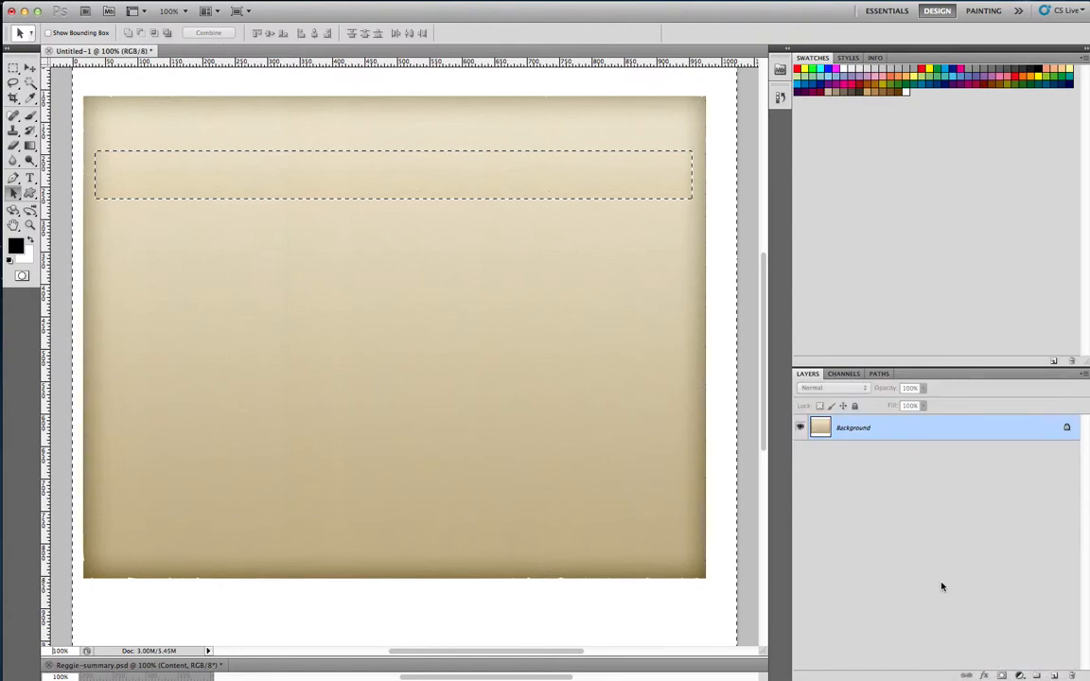
pyautogui.press('super+z')
# Hide the Background layer, move content box copy 4 out of the Content group to directly beneath it, and collapse the group
pyautogui.click(801, 484)
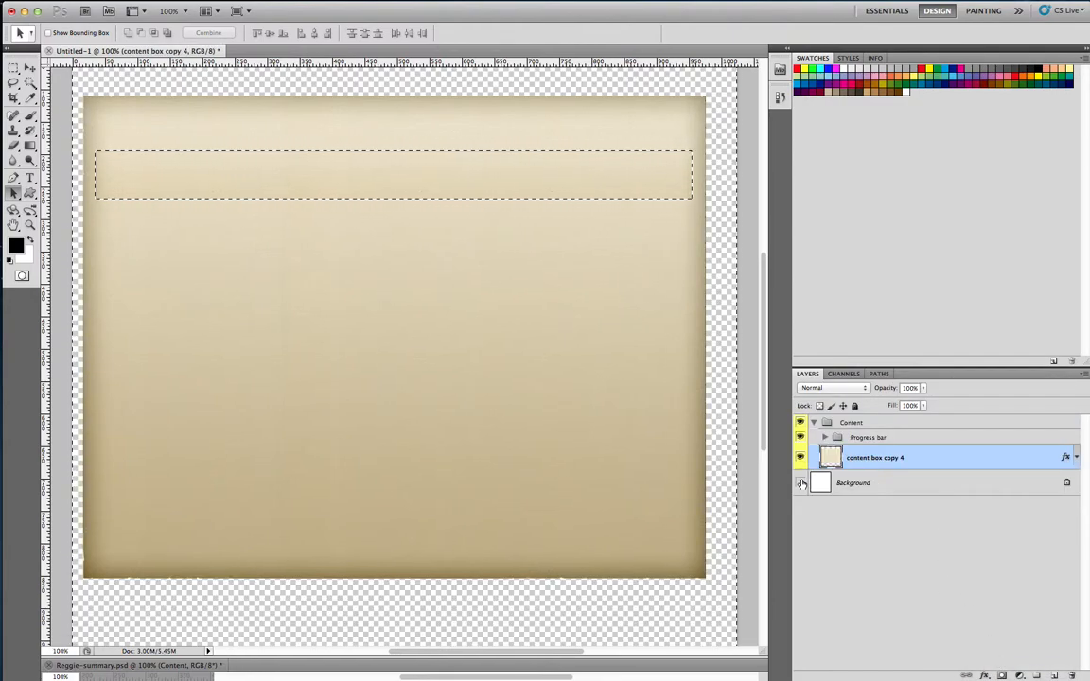
pyautogui.rightClick(947, 461)
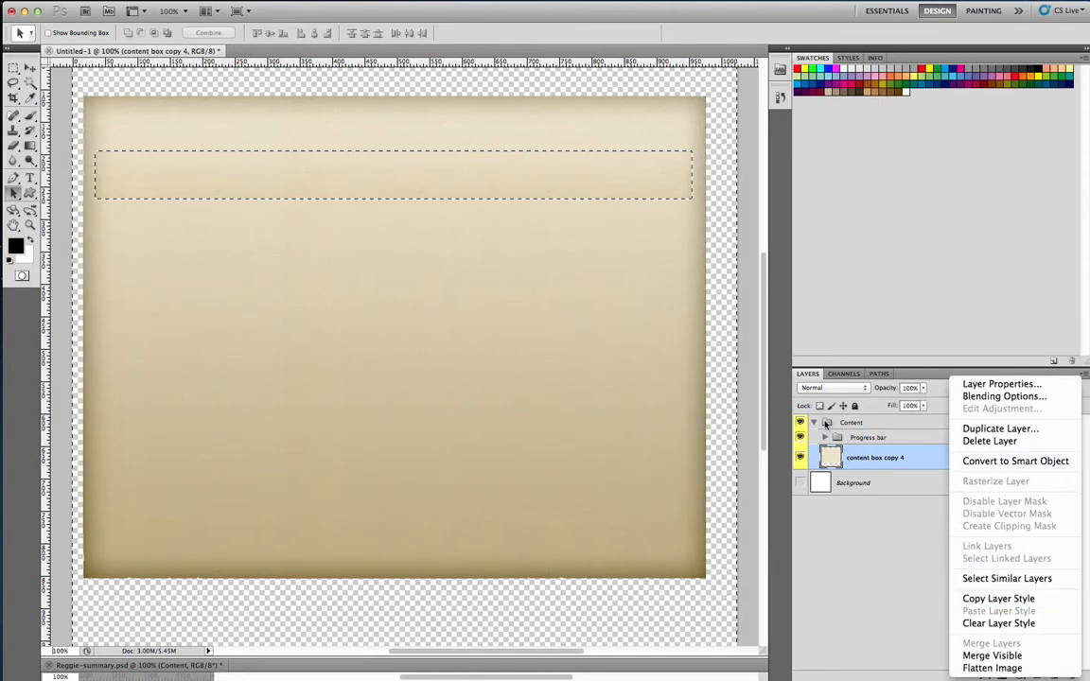
pyautogui.click(896, 457)
pyautogui.moveTo(895, 457); pyautogui.dragTo(861, 422)
pyautogui.click(816, 448)
pyautogui.click(852, 447)
pyautogui.click(859, 445)
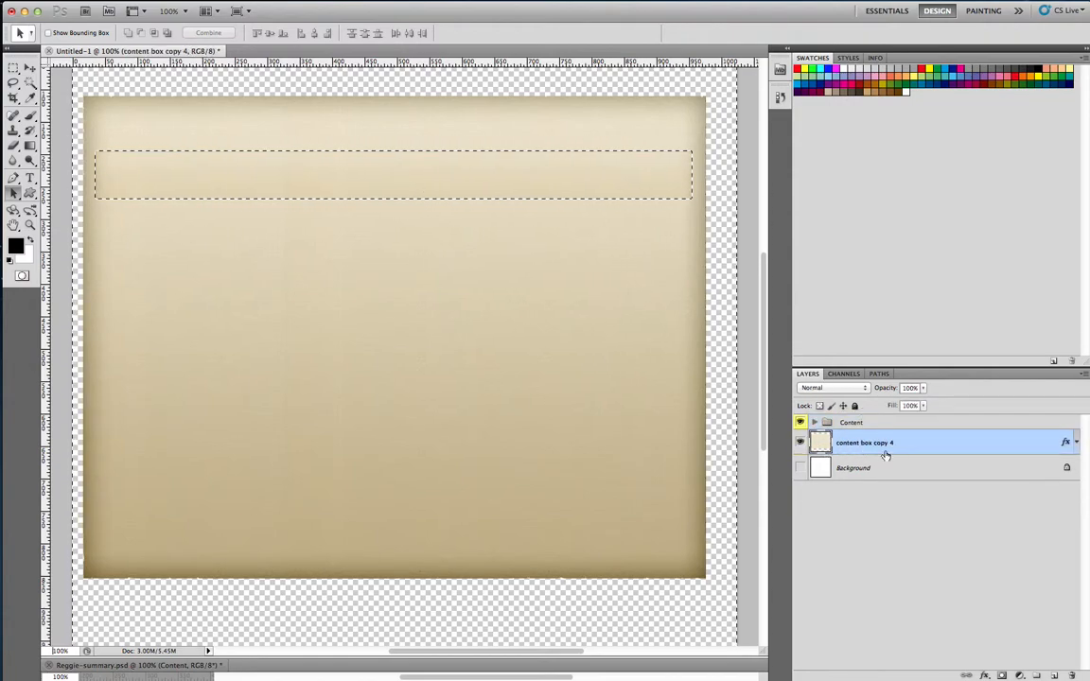
# Try flattening the image while discarding the hidden Background layer, and undo the flatten
pyautogui.rightClick(937, 445)
pyautogui.click(979, 668)
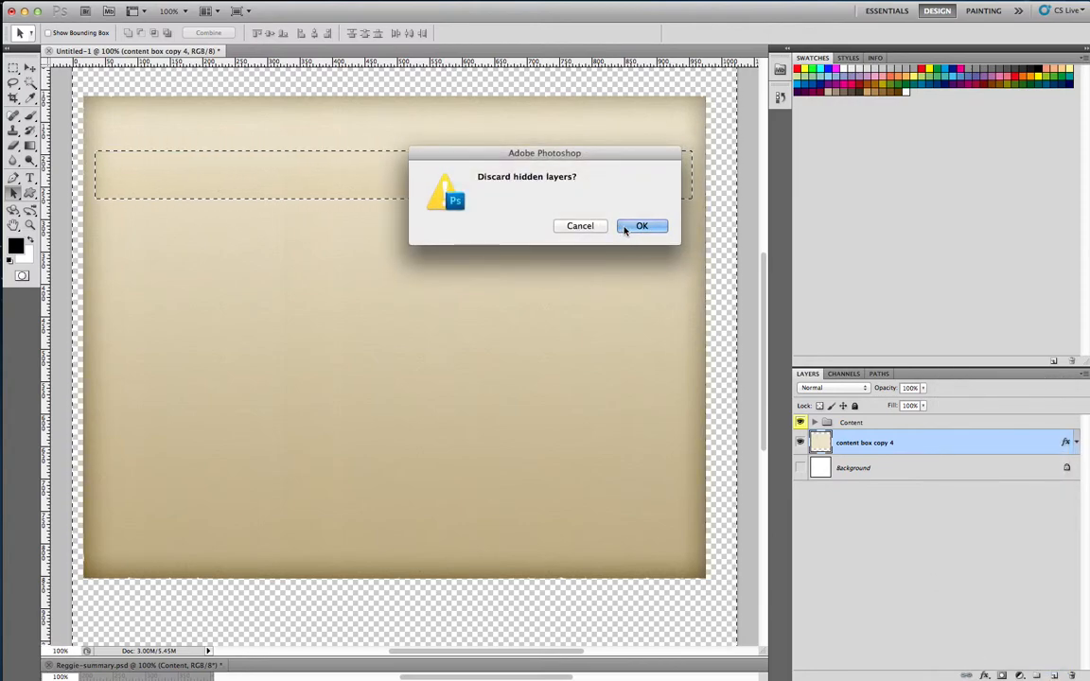
pyautogui.click(632, 226)
pyautogui.press('super+z')
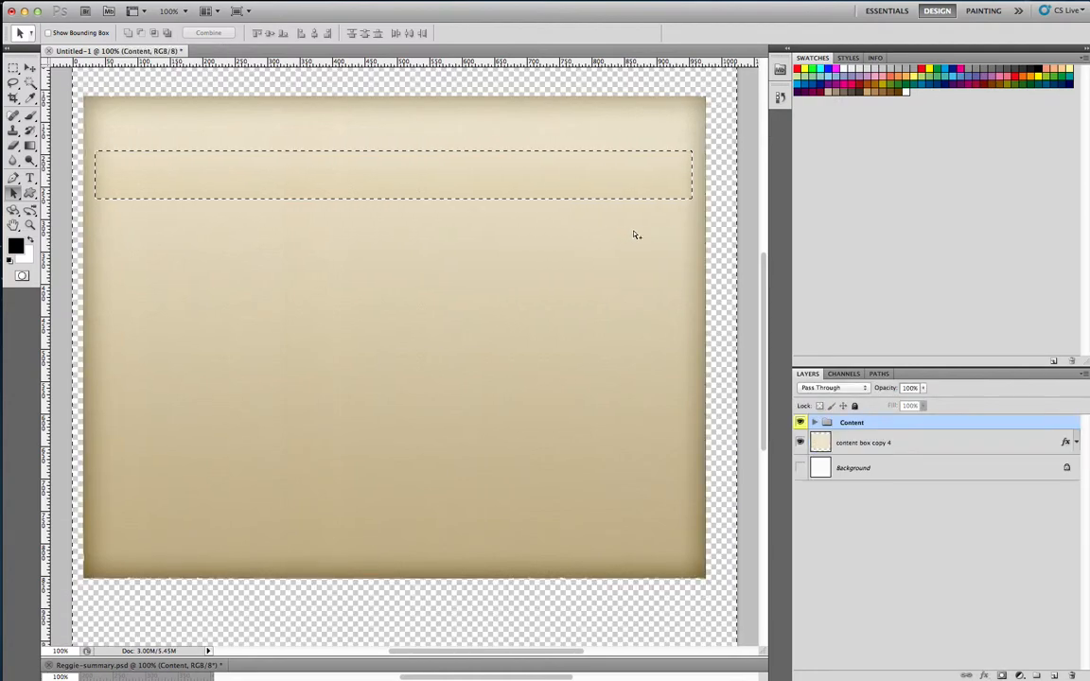
# Flatten the image from content box copy 4, discarding the hidden Background layer
pyautogui.click(895, 445)
pyautogui.rightClick(911, 446)
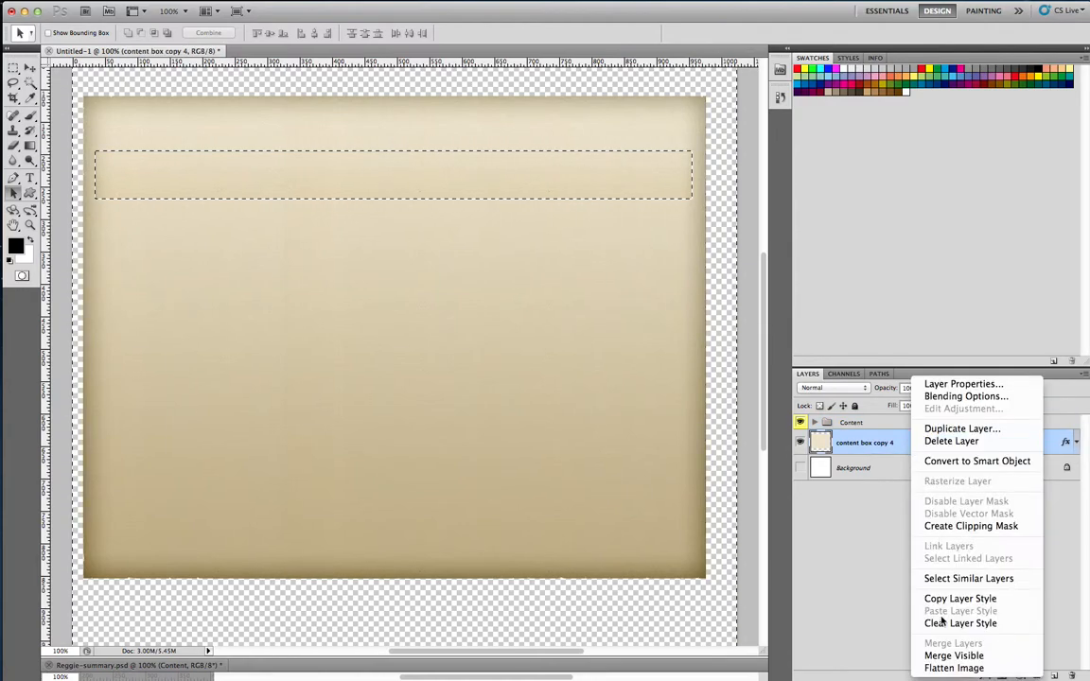
pyautogui.click(960, 668)
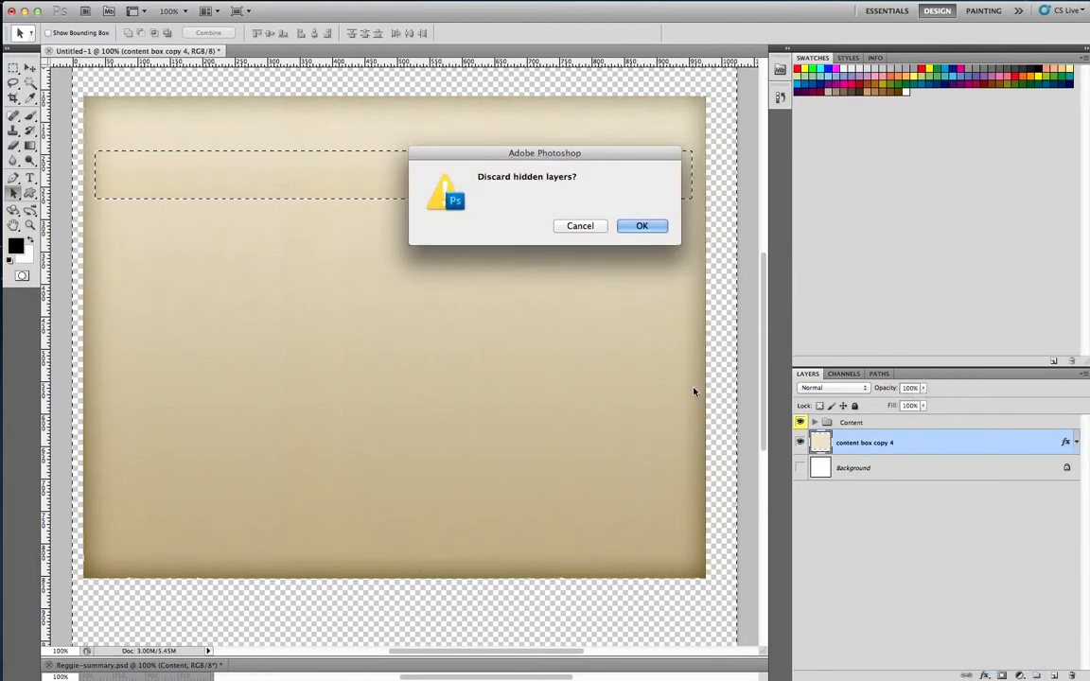
pyautogui.press('Return')
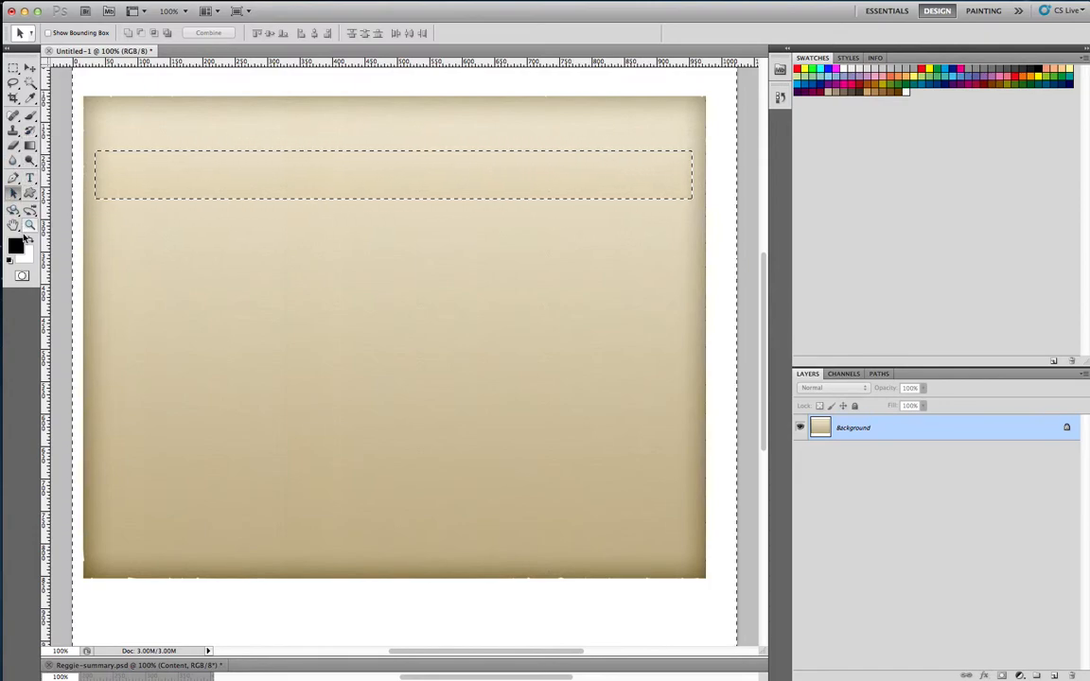
# Erase the content box area around the progress bar background and crop the image to the bar's selection
pyautogui.click(14, 147)
pyautogui.moveTo(152, 186)
pyautogui.mouseDown()
pyautogui.moveTo(431, 176)
pyautogui.moveTo(605, 165)
pyautogui.moveTo(664, 177)
pyautogui.moveTo(656, 142)
pyautogui.moveTo(211, 148)
pyautogui.moveTo(120, 137)
pyautogui.moveTo(122, 227)
pyautogui.moveTo(152, 251)
pyautogui.moveTo(656, 243)
pyautogui.mouseUp()
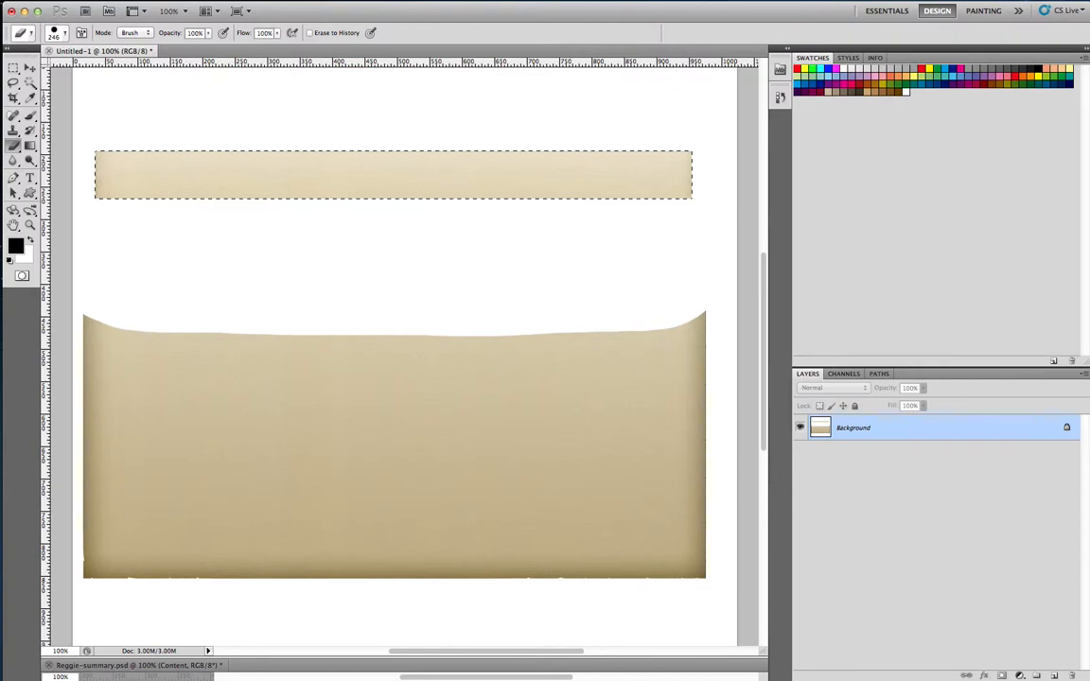
pyautogui.press('super+shift+x')
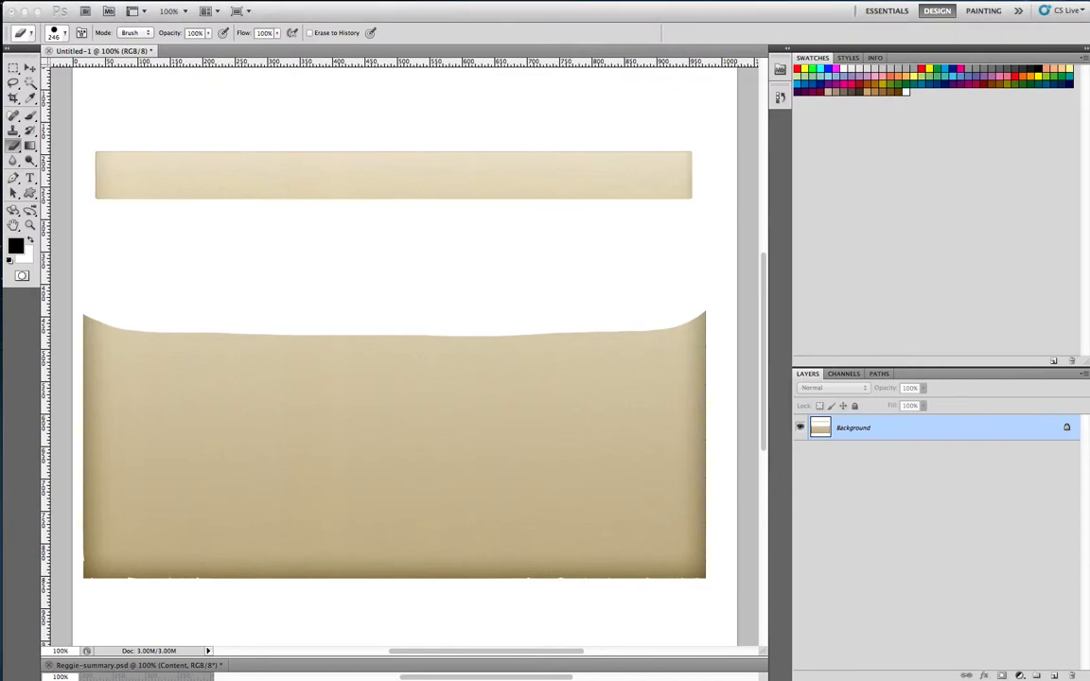
pyautogui.click(708, 15)
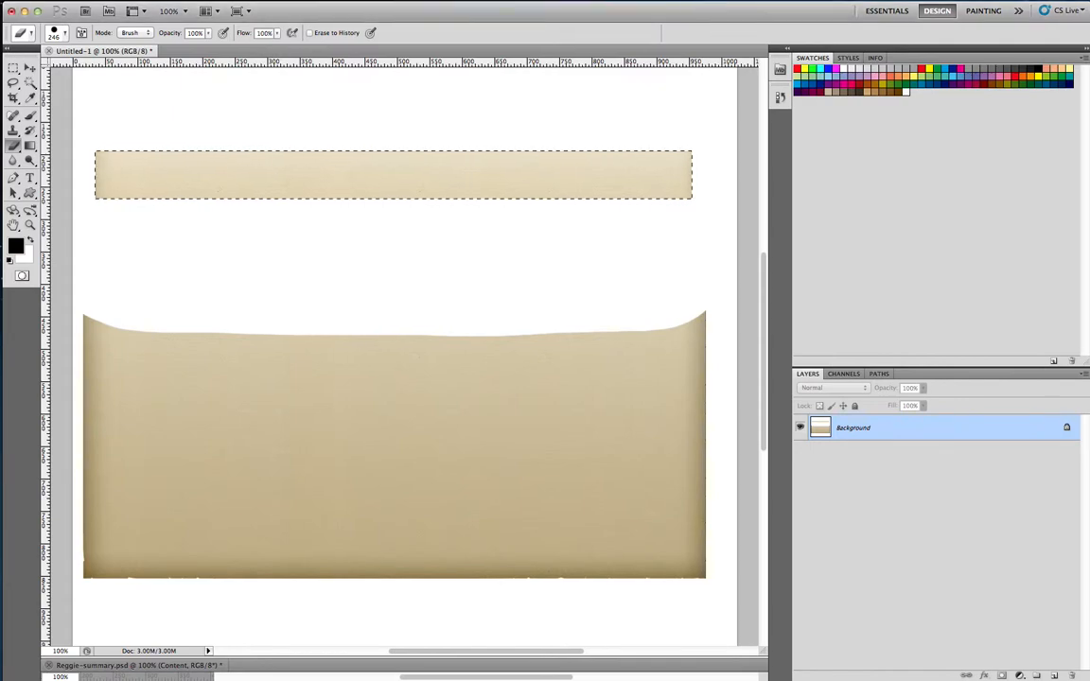
pyautogui.hotkey('alt', 'i')
pyautogui.press('p')
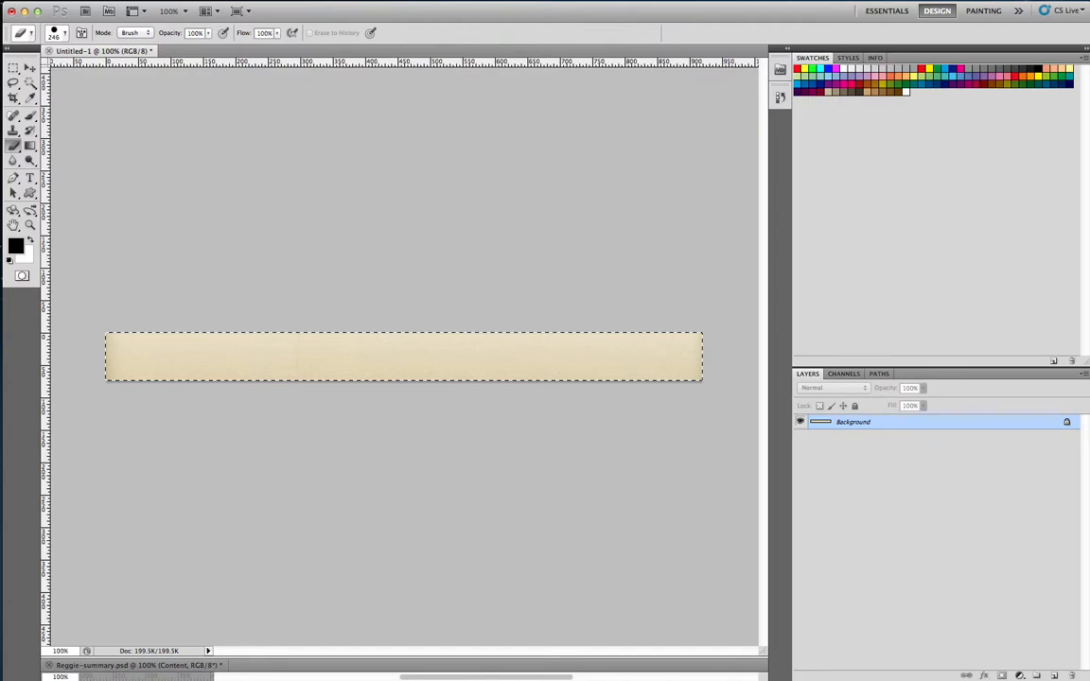
# Try to export the flattened progress bar background with Export Layers To Files
pyautogui.press('alt+shift+super+s')
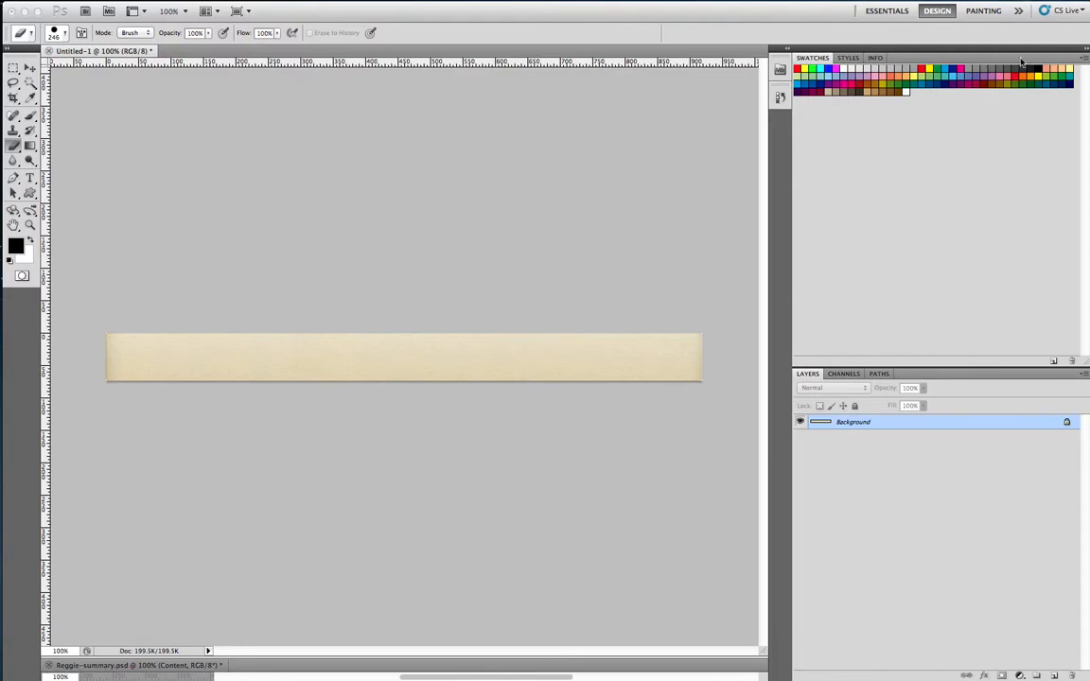
pyautogui.click(664, 96)
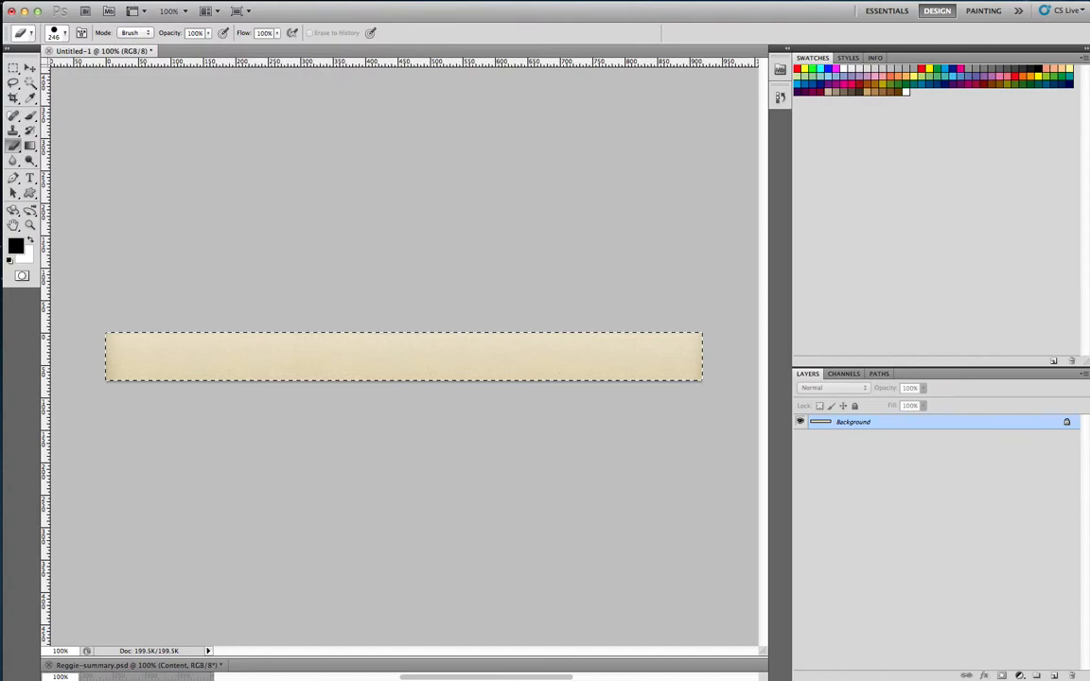
pyautogui.moveTo(652, 185); pyautogui.dragTo(517, 92)
pyautogui.click(744, 137)
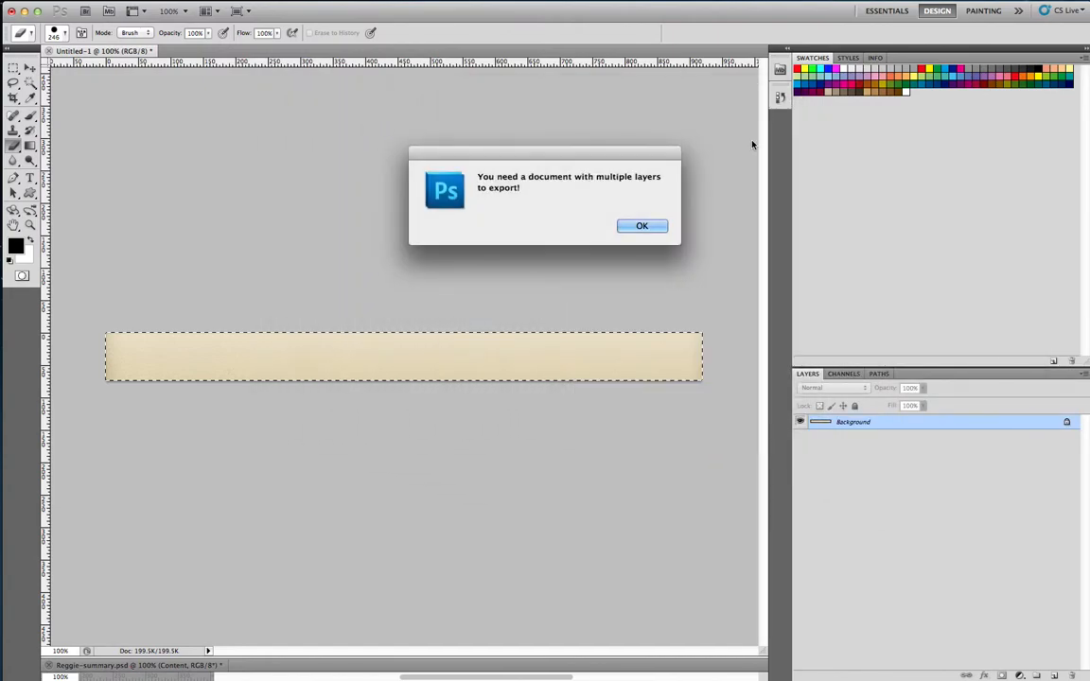
pyautogui.click(642, 229)
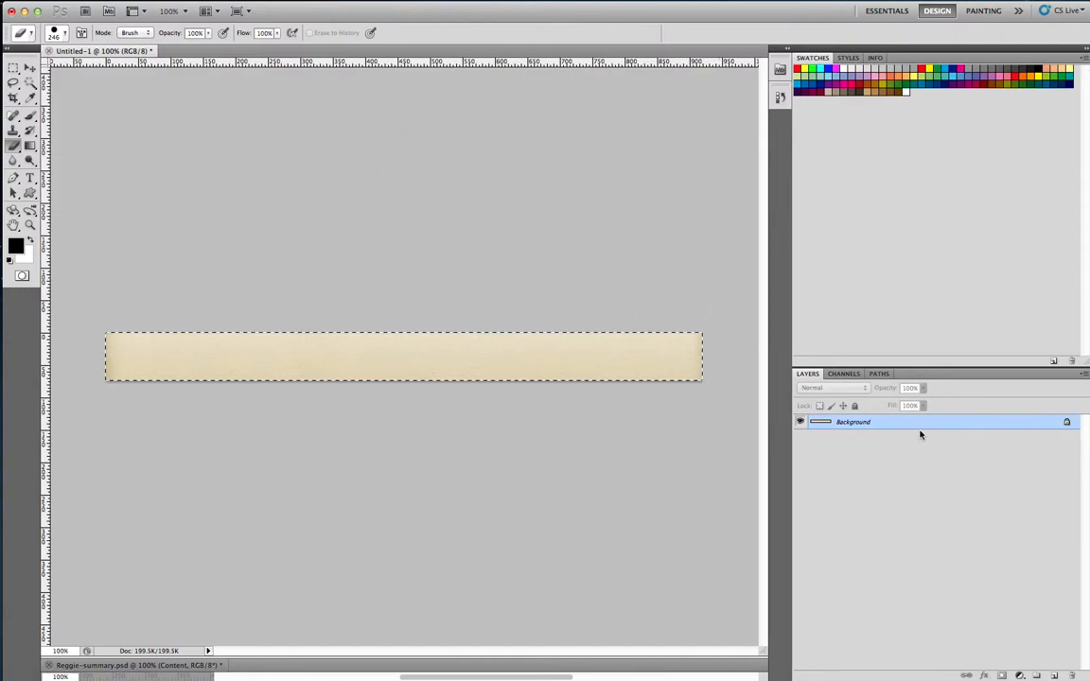
# Add a new empty layer and hide it, and convert the Background into a regular visible layer
pyautogui.click(1053, 673)
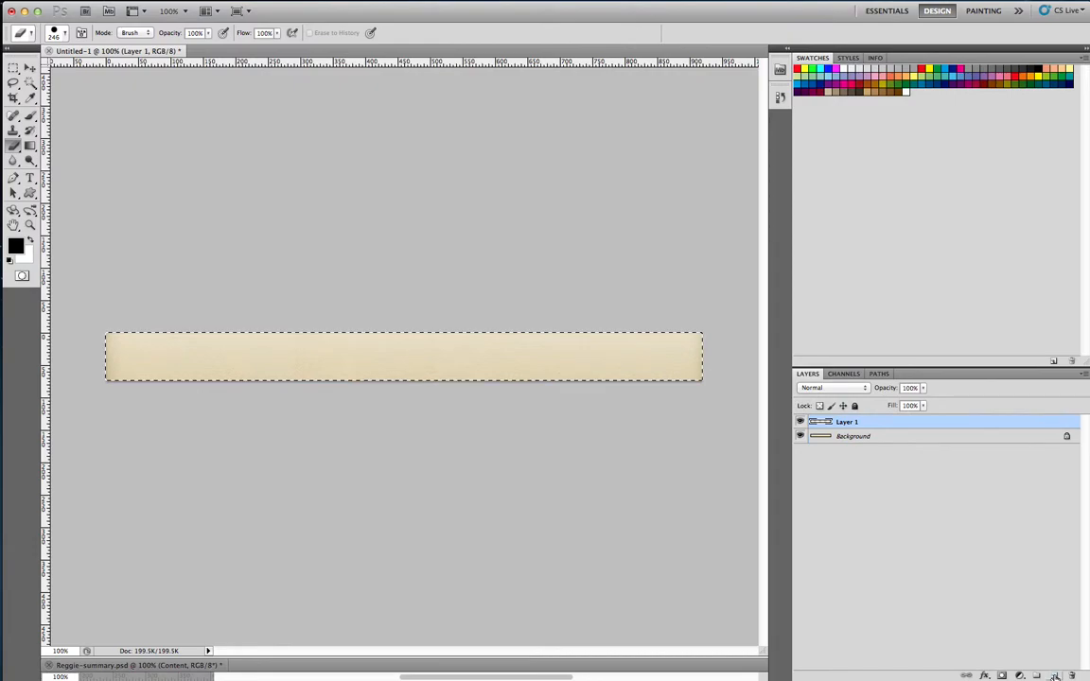
pyautogui.click(800, 436)
pyautogui.click(799, 421)
pyautogui.click(918, 436)
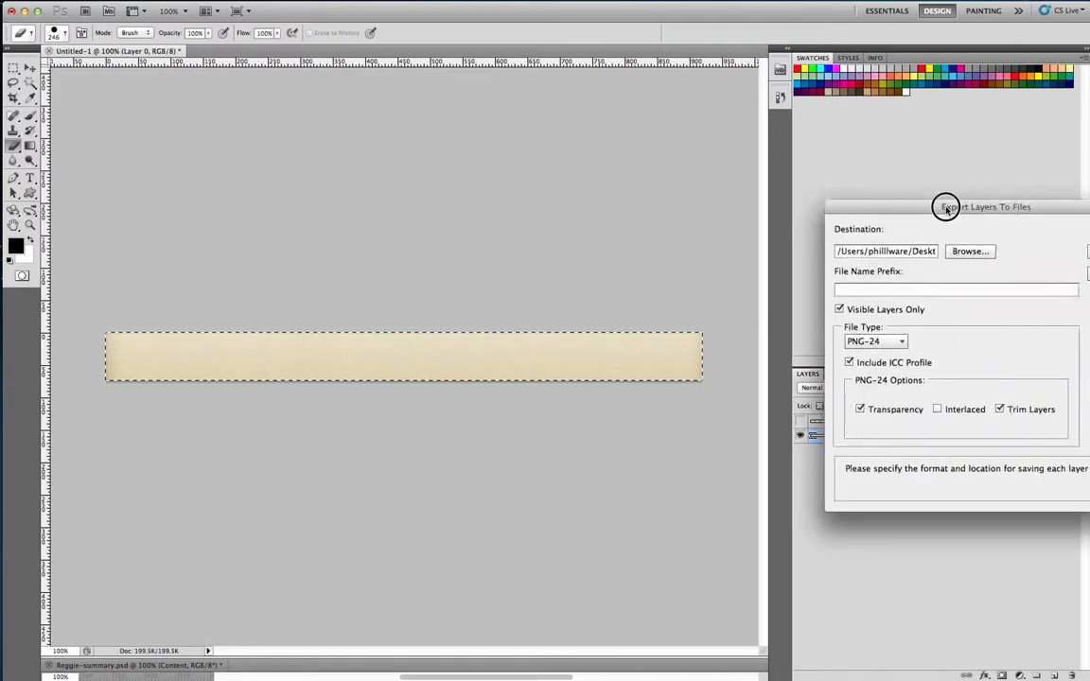
# Export only the visible layer as a PNG-24 file into the shopping_cart_images folder
pyautogui.moveTo(945, 210); pyautogui.dragTo(726, 209)
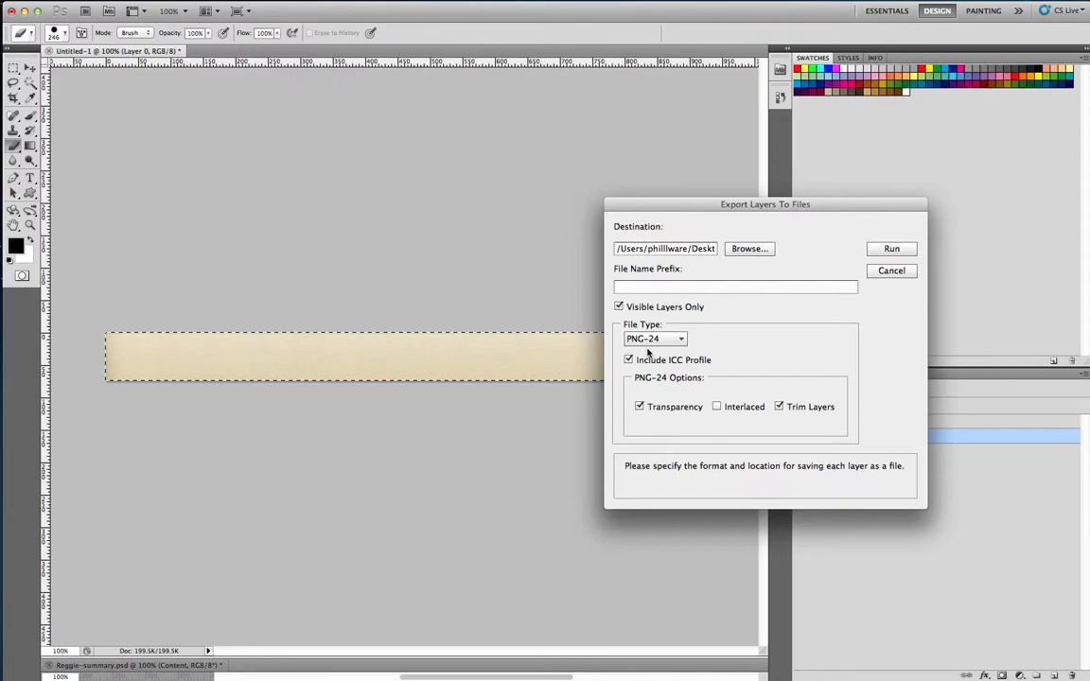
pyautogui.click(747, 251)
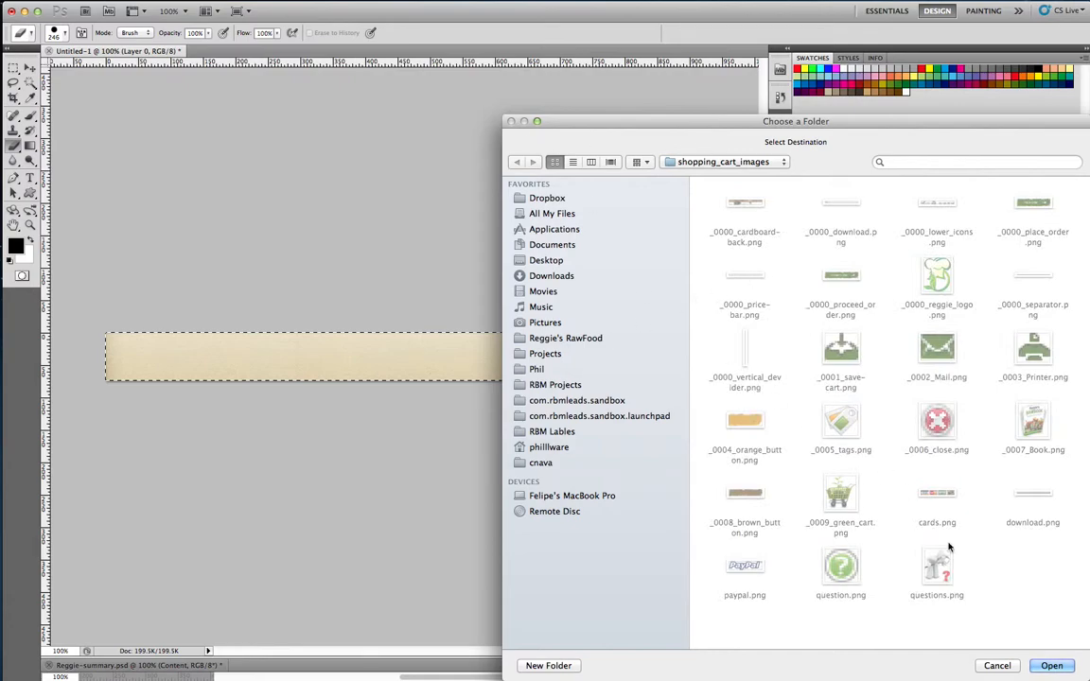
pyautogui.click(1050, 665)
pyautogui.click(889, 248)
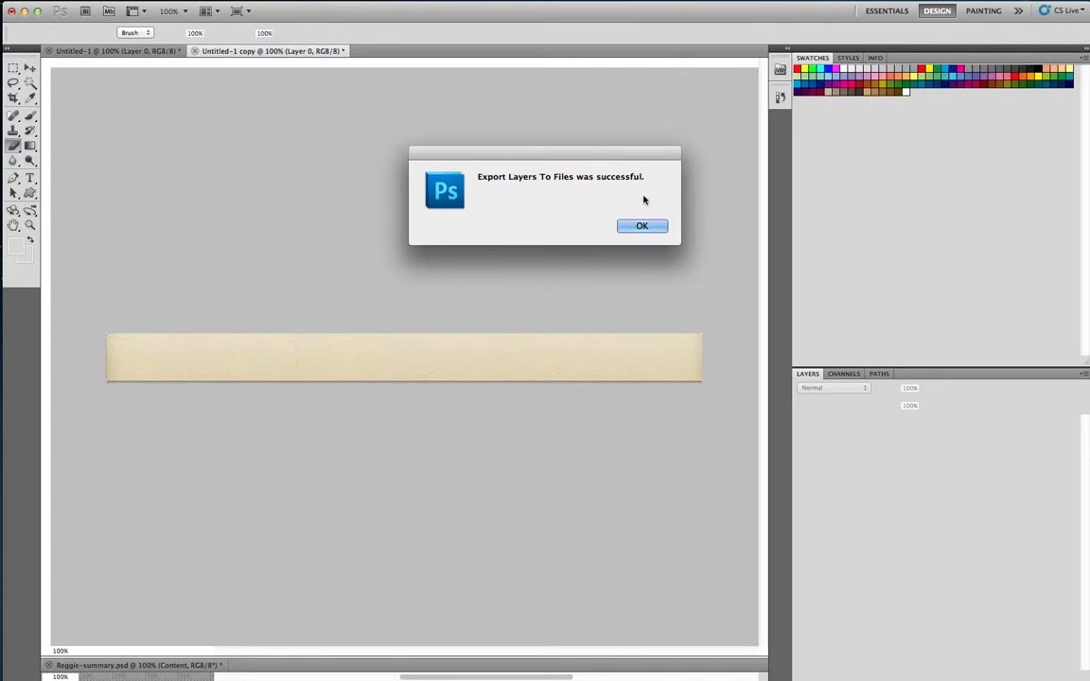
pyautogui.click(640, 225)
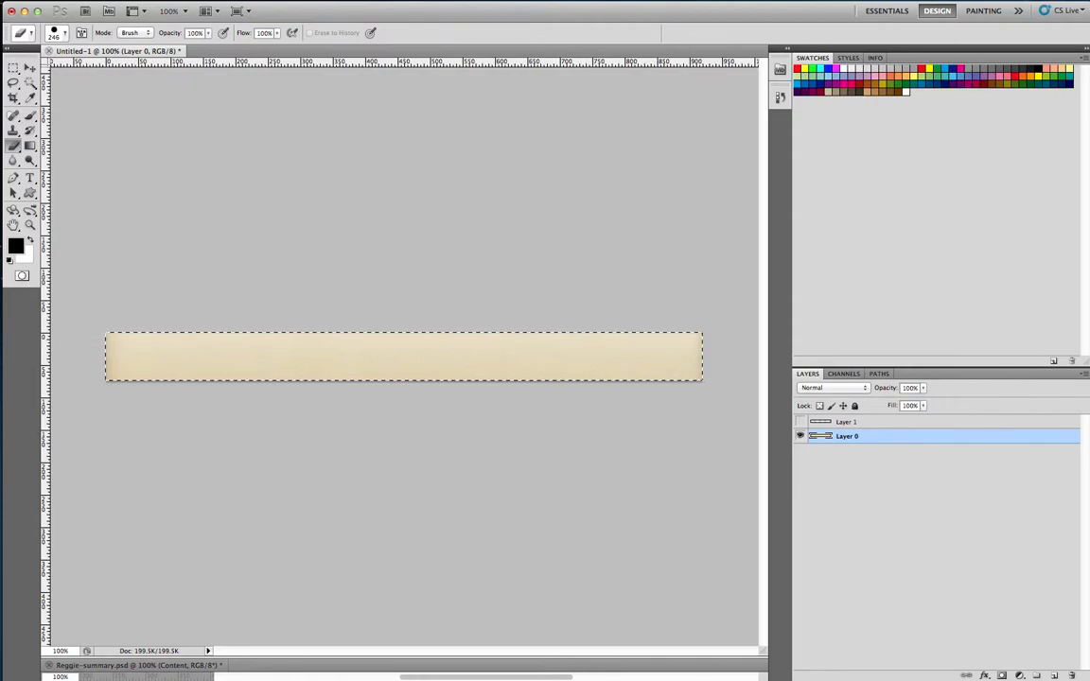
# Switch to Chrome, enlarge the browser window, and inspect the progress bar element on the Reggie In The Raw page
pyautogui.press('super+Tab')
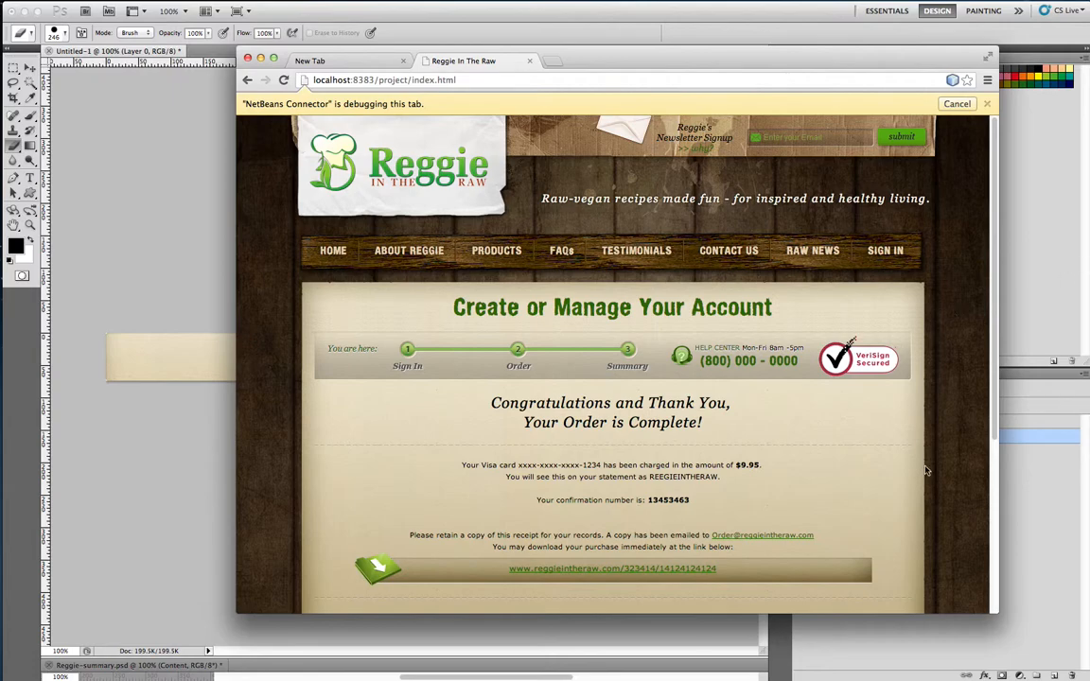
pyautogui.rightClick(666, 372)
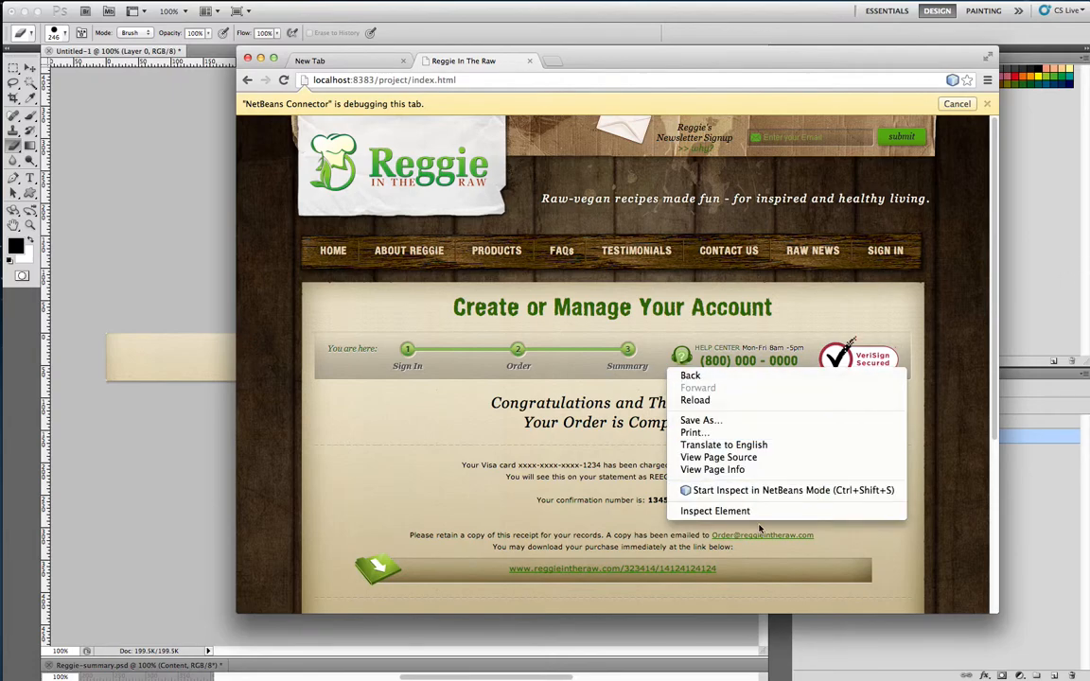
pyautogui.click(736, 512)
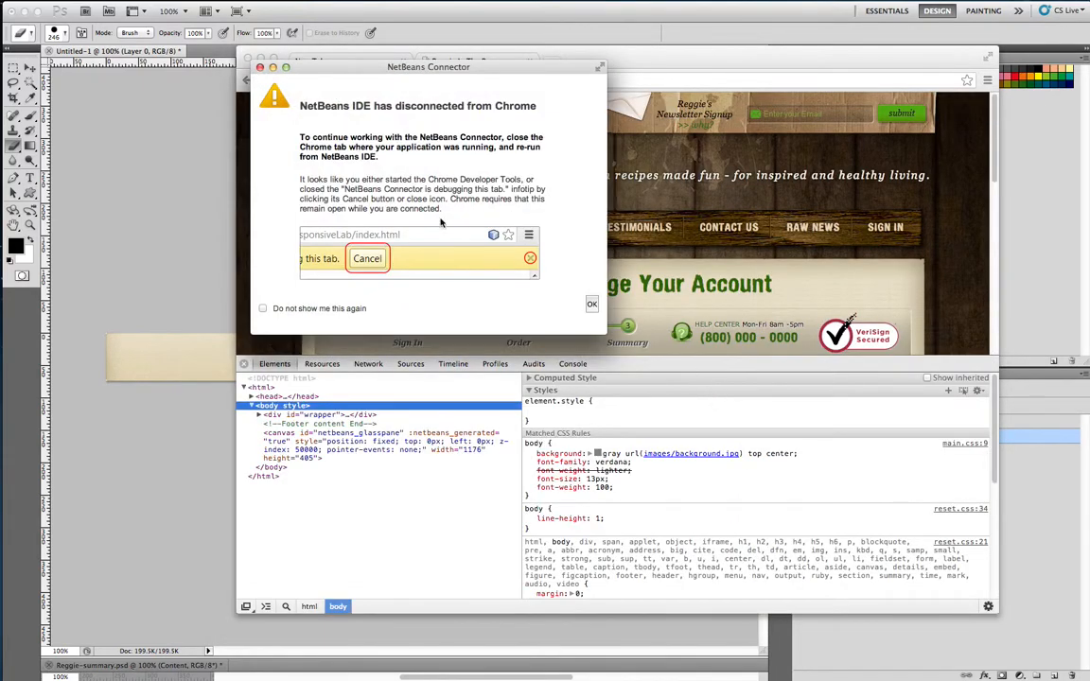
pyautogui.click(260, 67)
pyautogui.click(682, 59)
pyautogui.moveTo(683, 59); pyautogui.dragTo(647, 30)
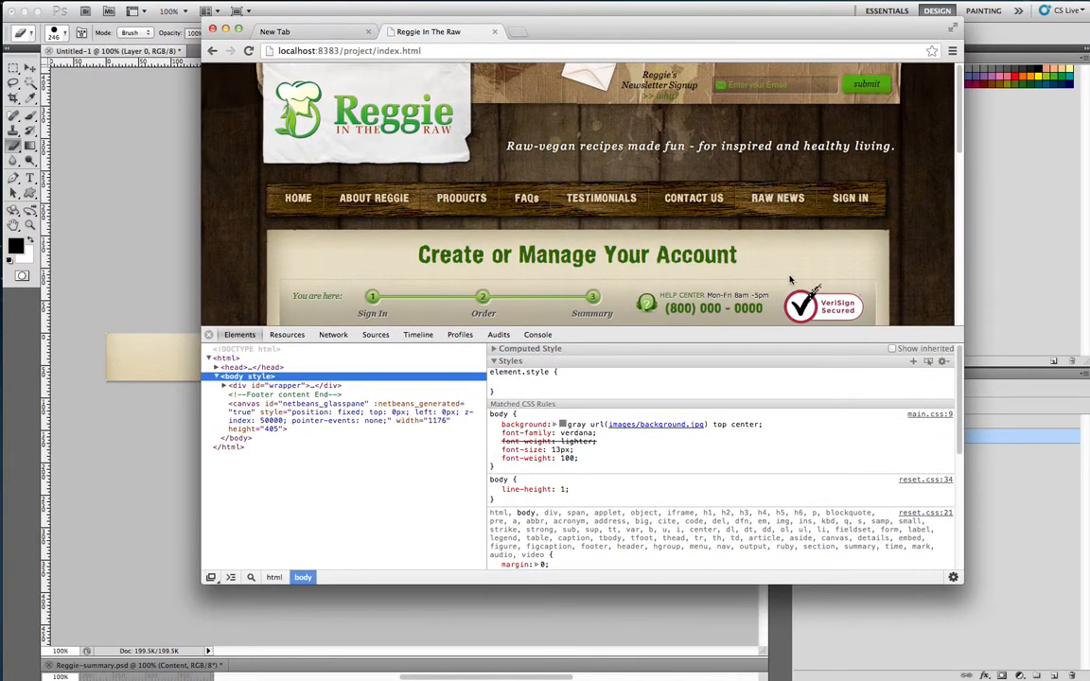
pyautogui.moveTo(959, 579); pyautogui.dragTo(1037, 660)
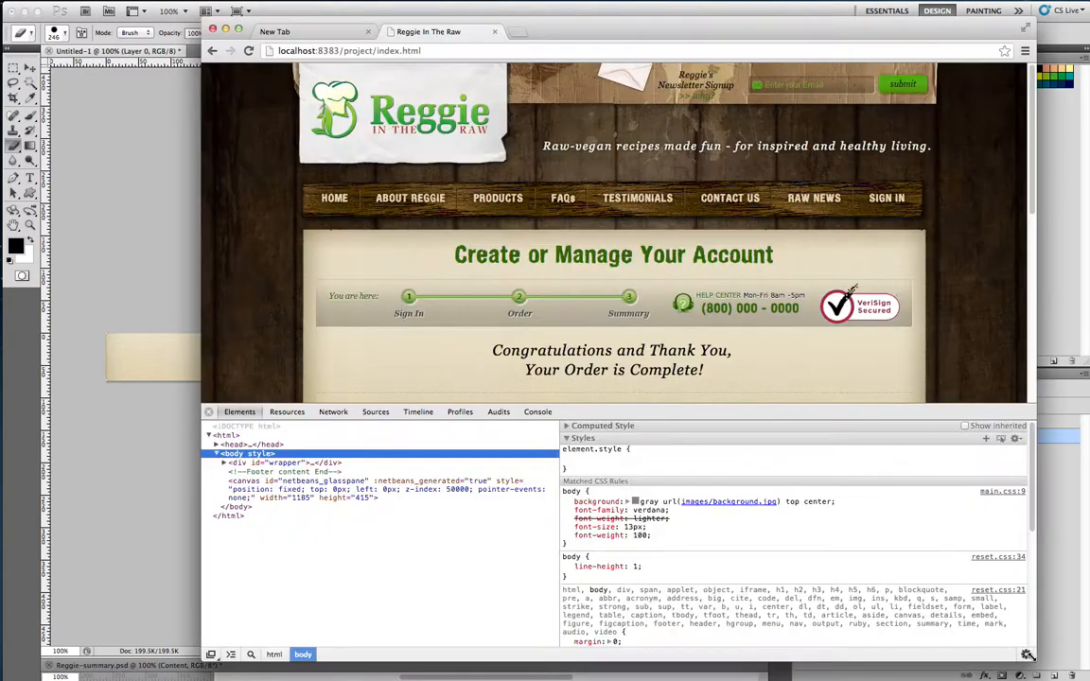
pyautogui.rightClick(745, 324)
pyautogui.click(791, 446)
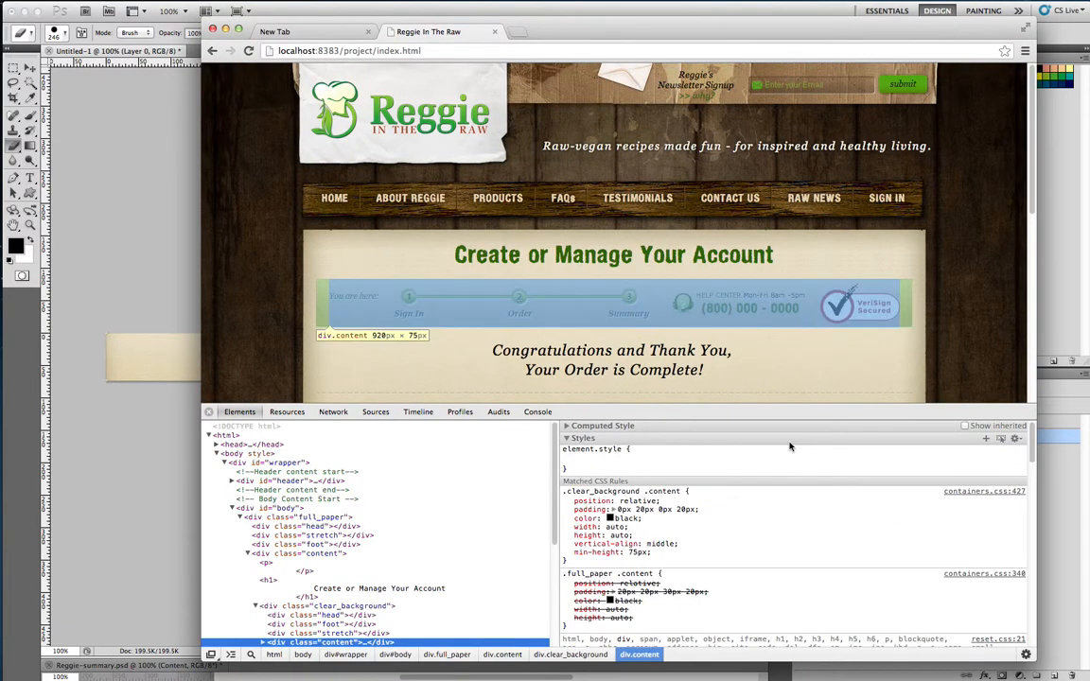
# Examine the CSS rules of the clear_background div and its foot div, including the header_footer.png background image's preview
pyautogui.moveTo(1032, 433); pyautogui.dragTo(1034, 523)
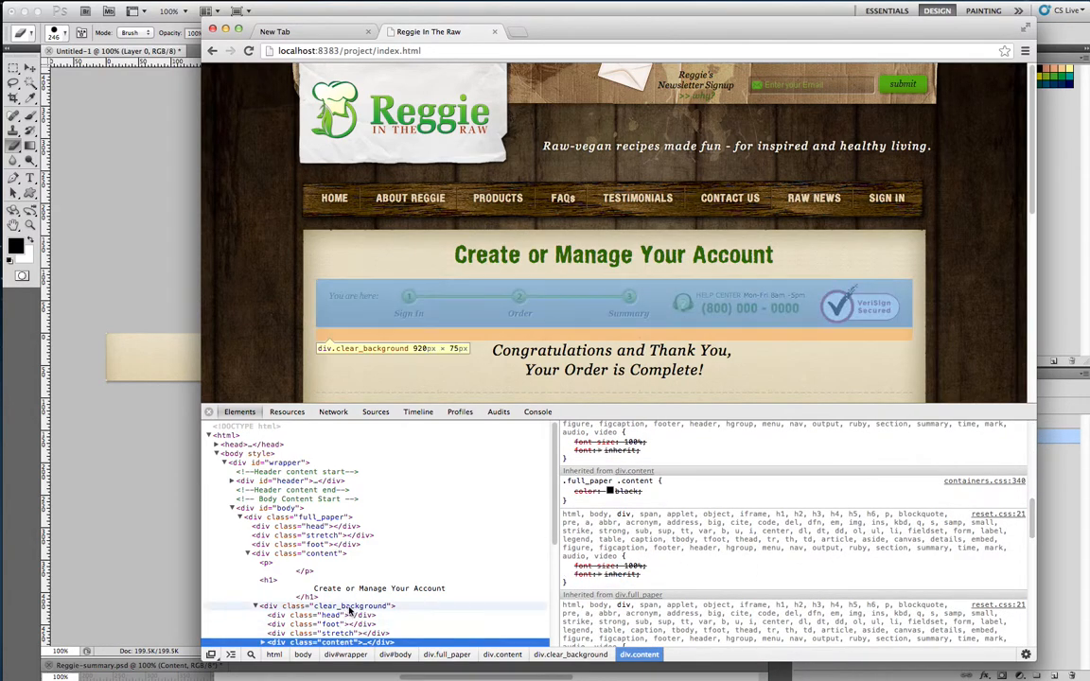
pyautogui.click(349, 612)
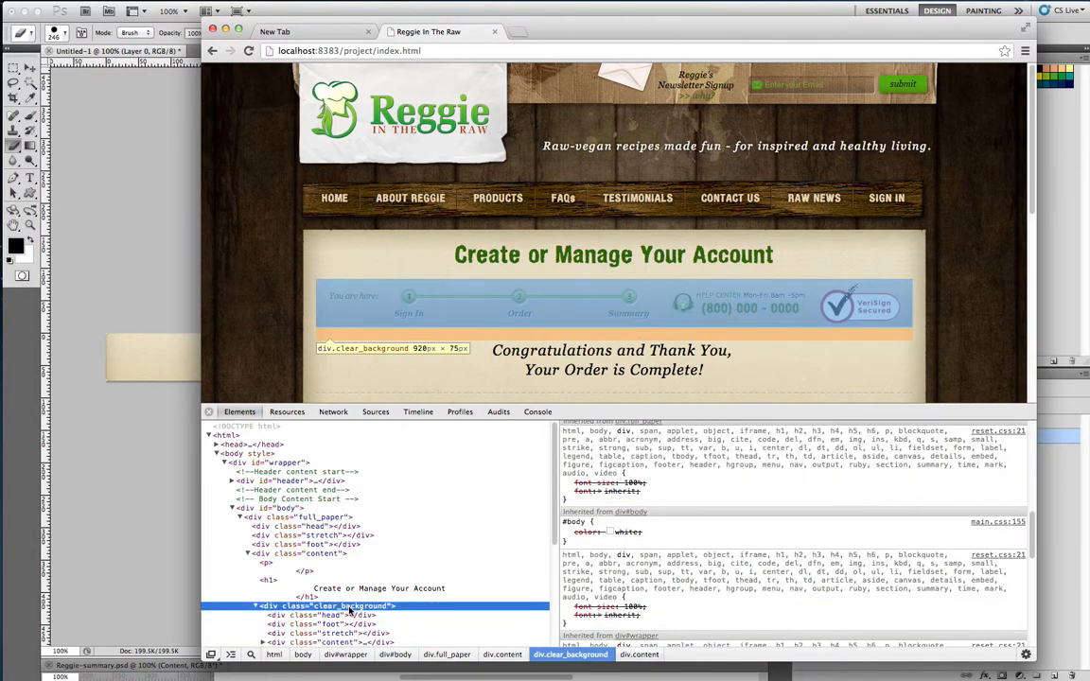
pyautogui.moveTo(1033, 492); pyautogui.dragTo(1032, 438)
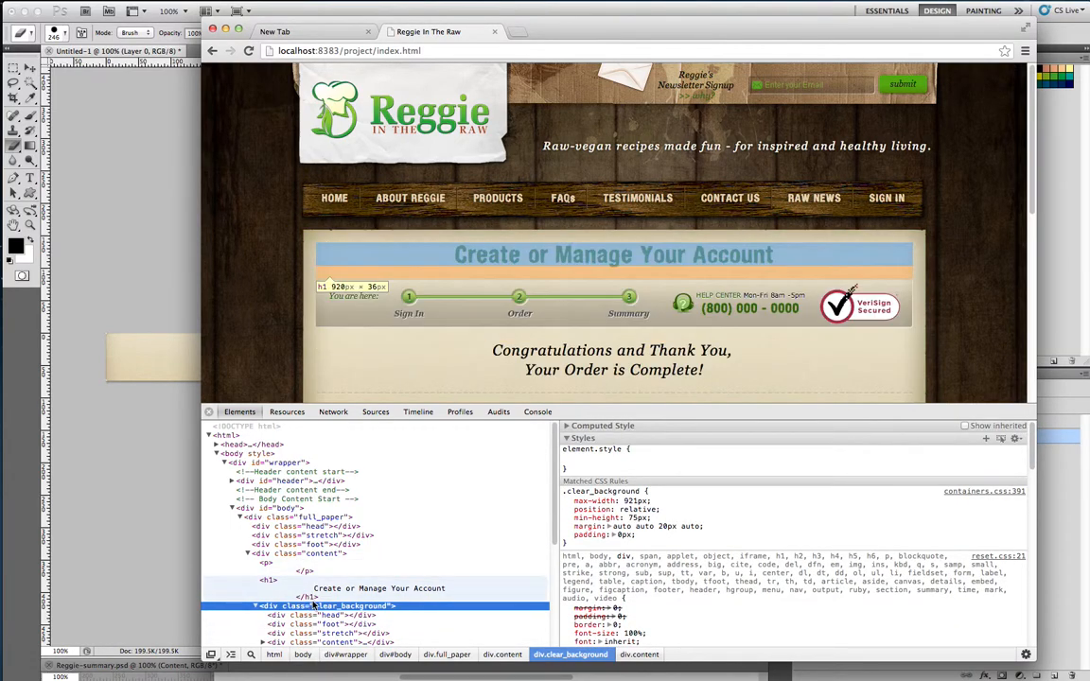
pyautogui.moveTo(1034, 441); pyautogui.dragTo(1030, 632)
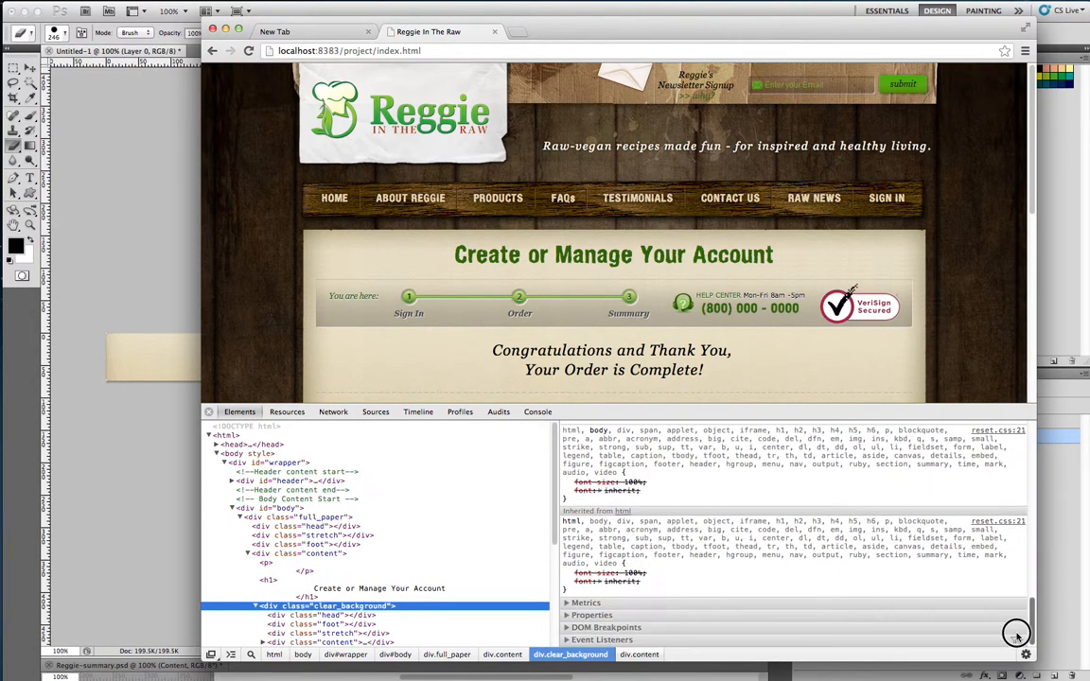
pyautogui.click(299, 626)
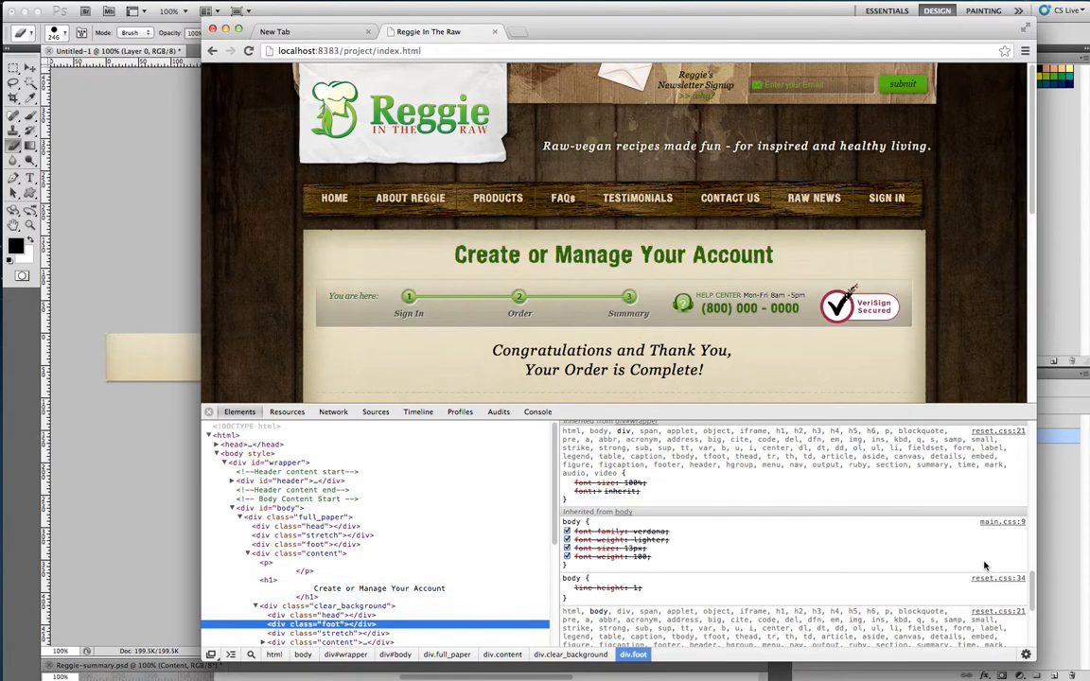
pyautogui.moveTo(1031, 589); pyautogui.dragTo(1035, 421)
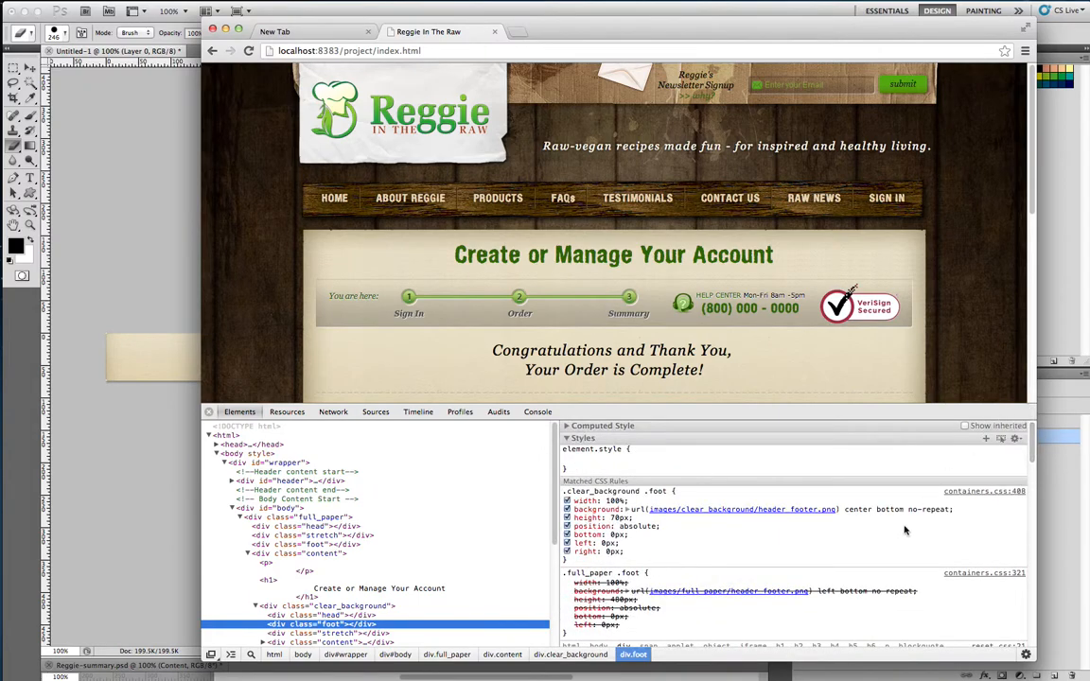
pyautogui.moveTo(802, 516)
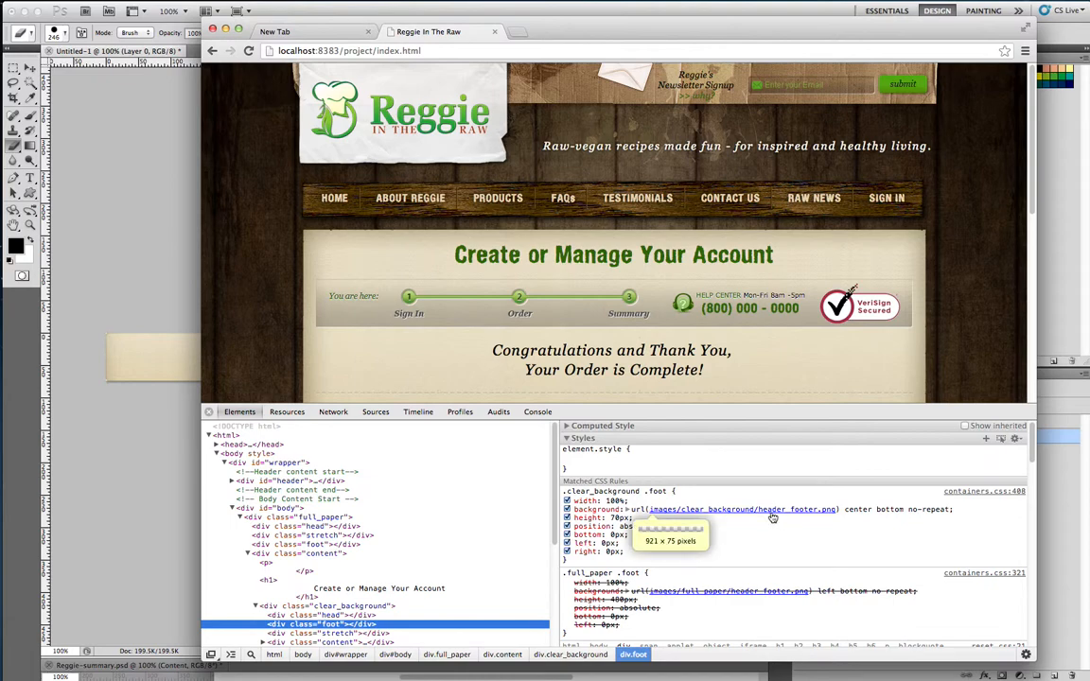
# Switch to the shopping_cart_images folder in Finder and reposition the Finder and Chrome windows
pyautogui.press('super+Tab')
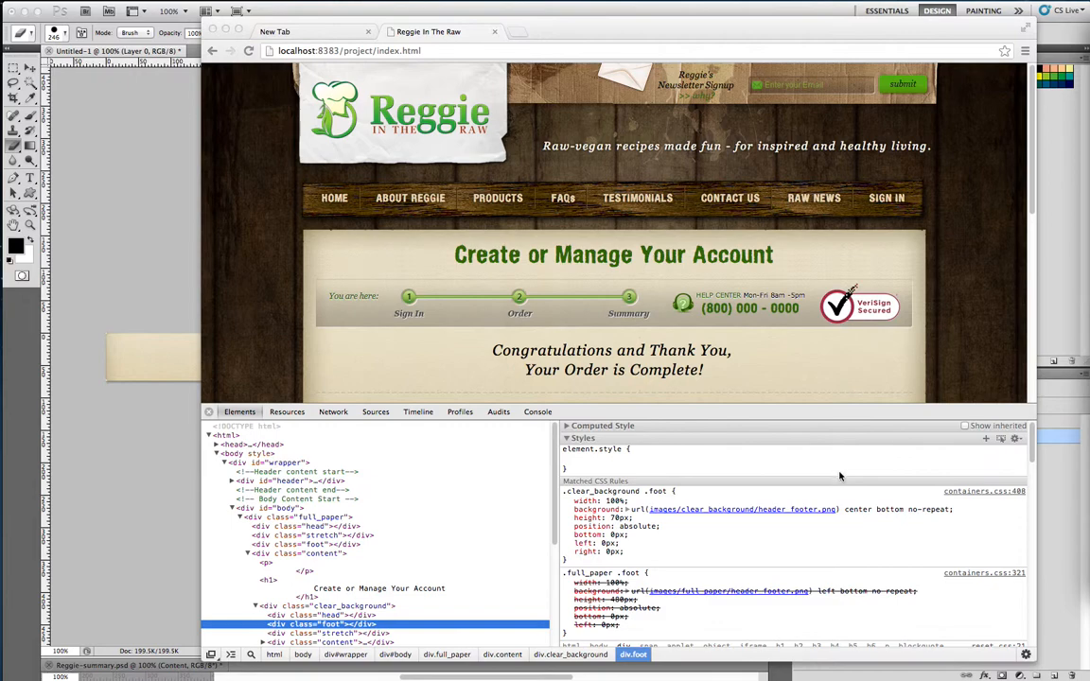
pyautogui.click(742, 515)
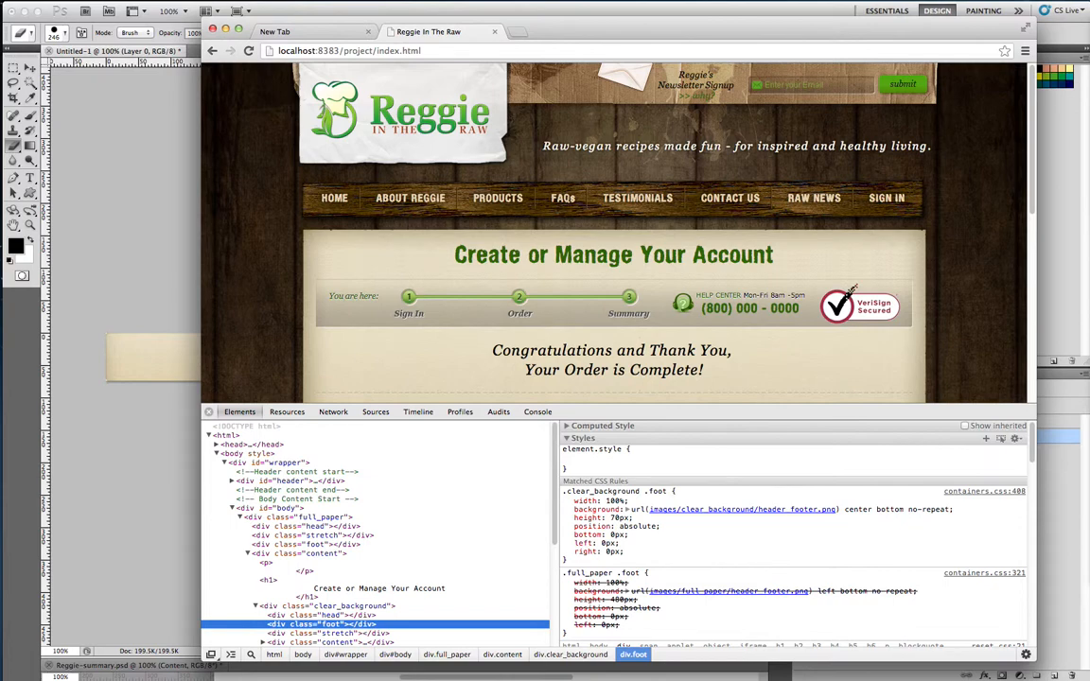
pyautogui.press('super+Tab')
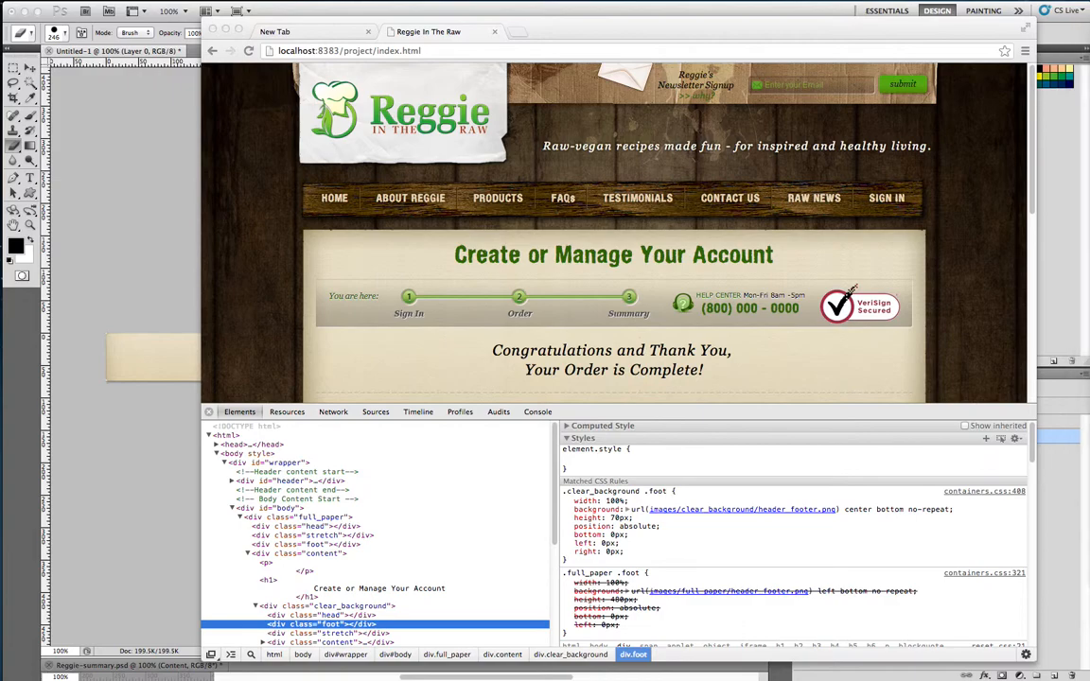
pyautogui.press('super+Tab')
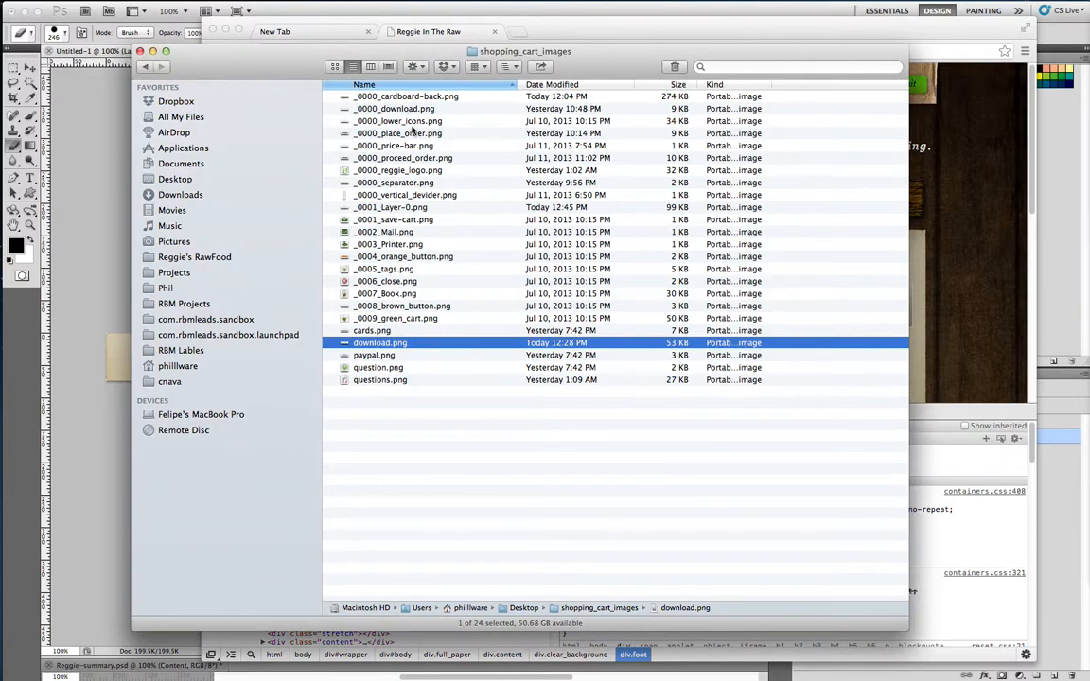
pyautogui.moveTo(733, 52); pyautogui.dragTo(559, 57)
pyautogui.click(793, 35)
pyautogui.moveTo(793, 35); pyautogui.dragTo(713, 52)
pyautogui.moveTo(53, 76); pyautogui.dragTo(127, 68)
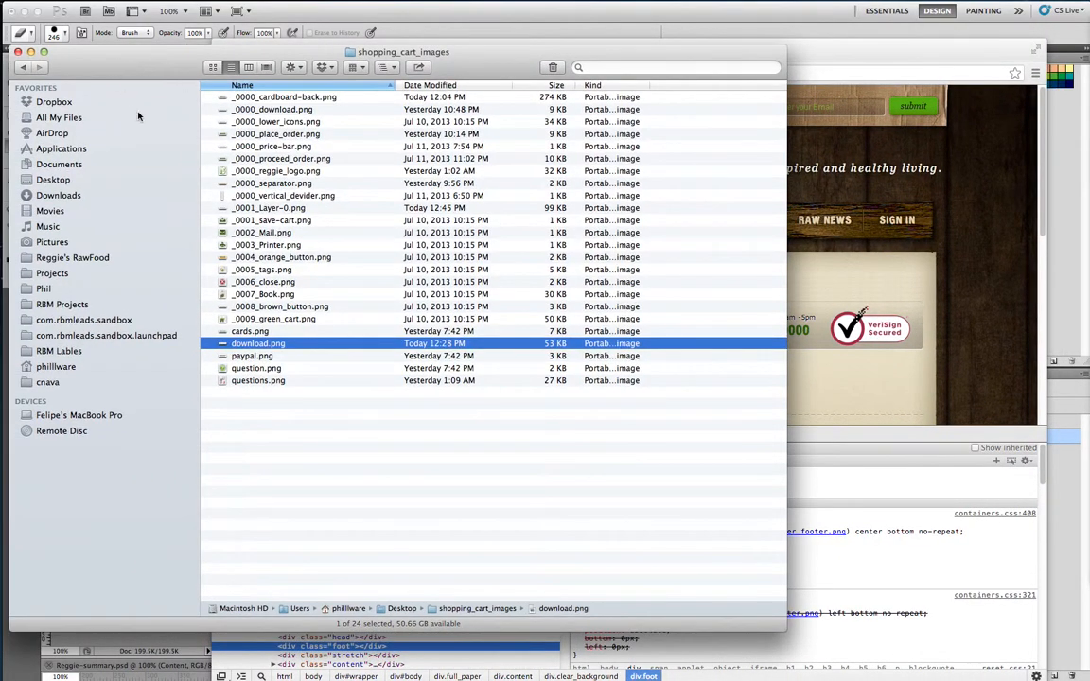
# Preview the exported _0001_Layer-0.png in the shopping_cart_images folder and rename it header_footer.png
pyautogui.click(271, 209)
pyautogui.press('space')
pyautogui.press('space')
pyautogui.click(268, 209)
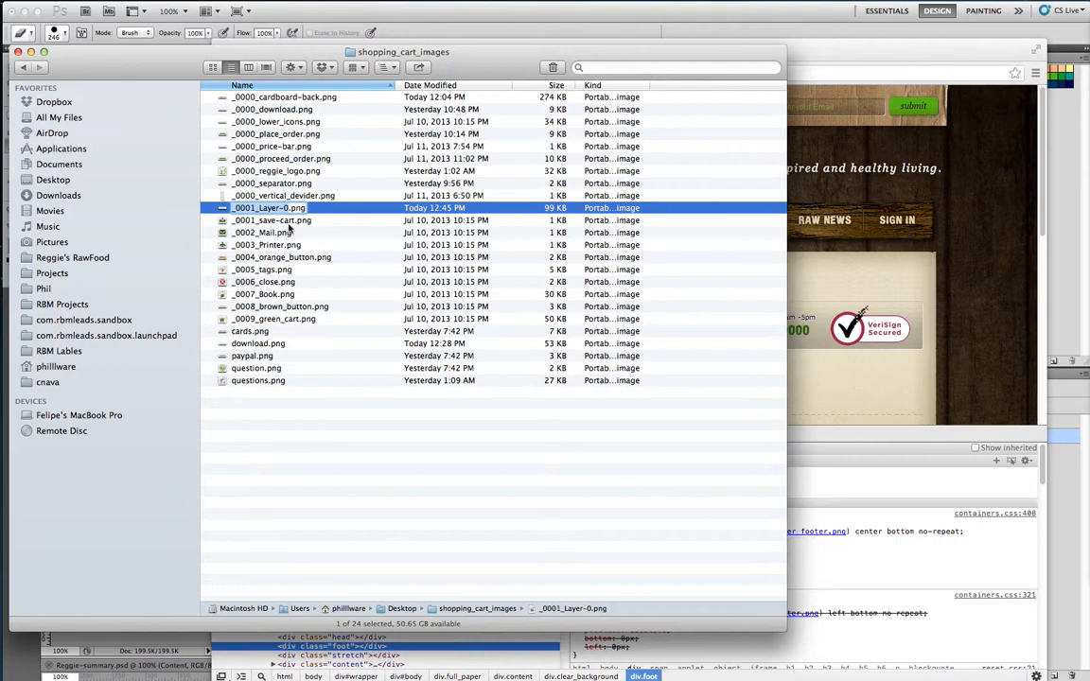
pyautogui.write('header_footer')
pyautogui.press('Return')
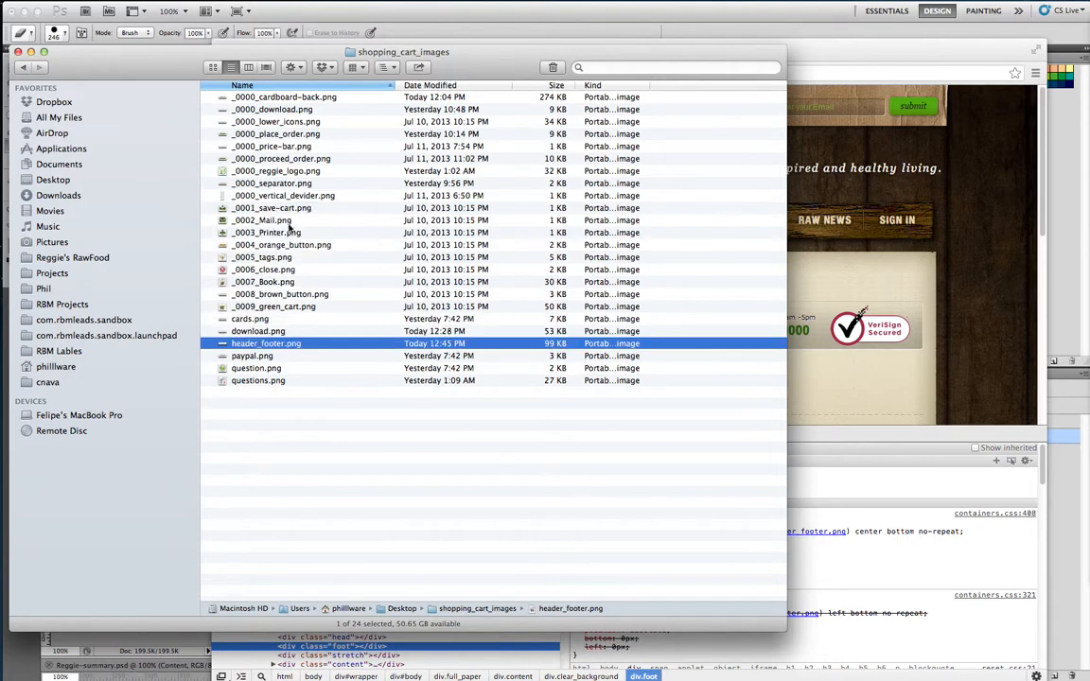
# Select header_footer.png in the folder, and switch to Chrome to check the progress bar background on the Reggie In The Raw page
pyautogui.press('super+Tab')
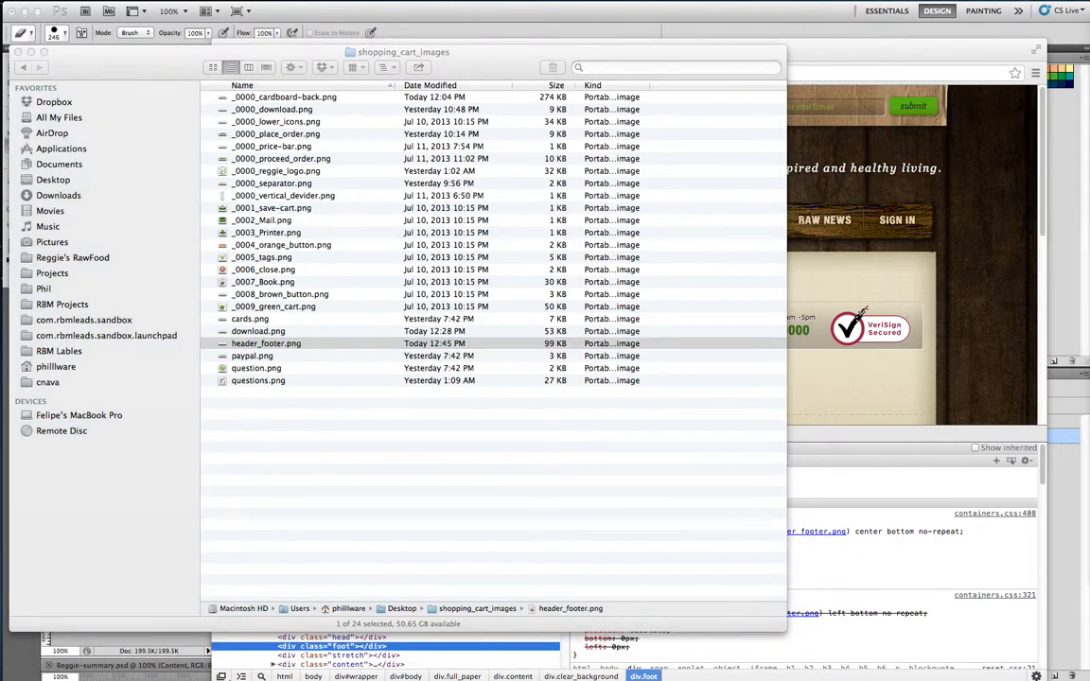
pyautogui.click(244, 343)
pyautogui.click(347, 348)
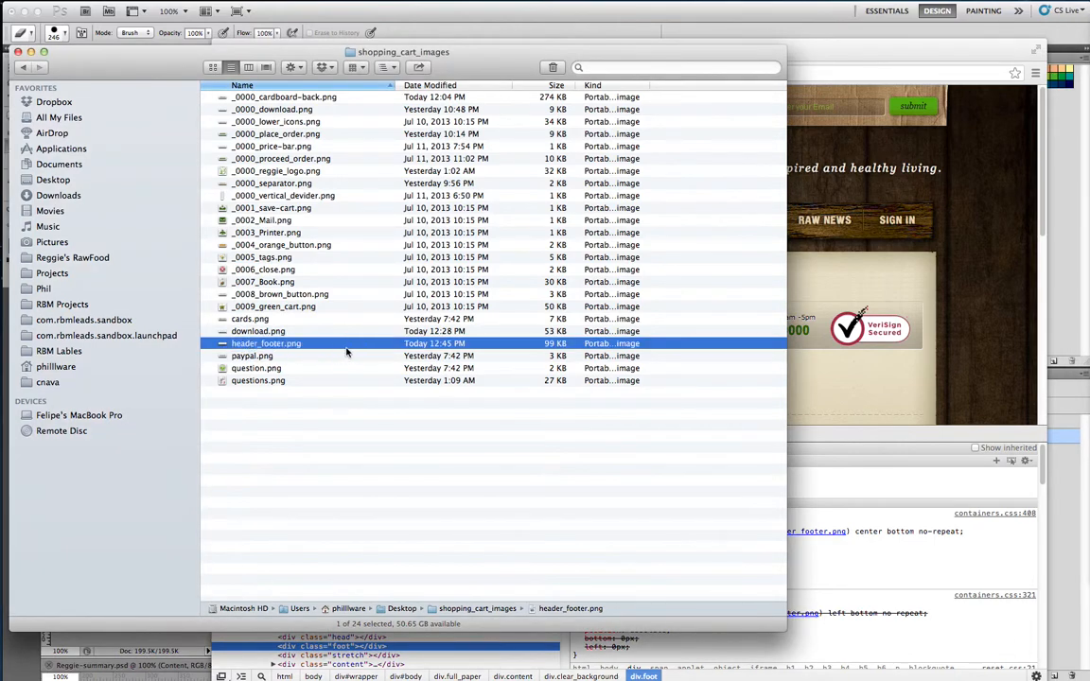
pyautogui.press('super+Tab')
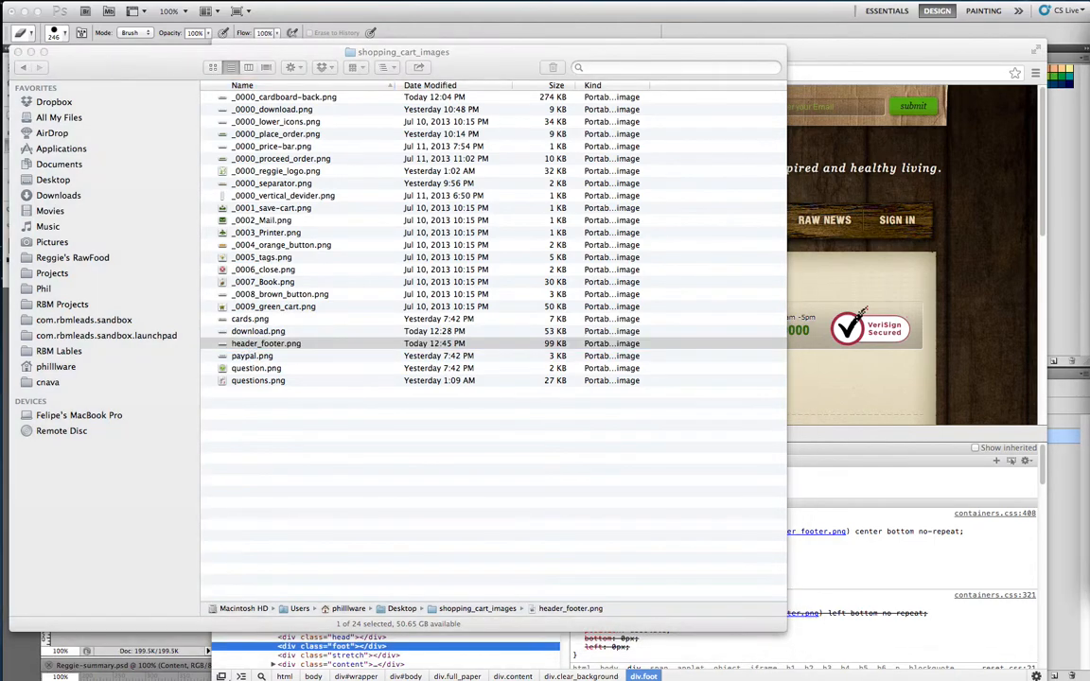
pyautogui.click(930, 165)
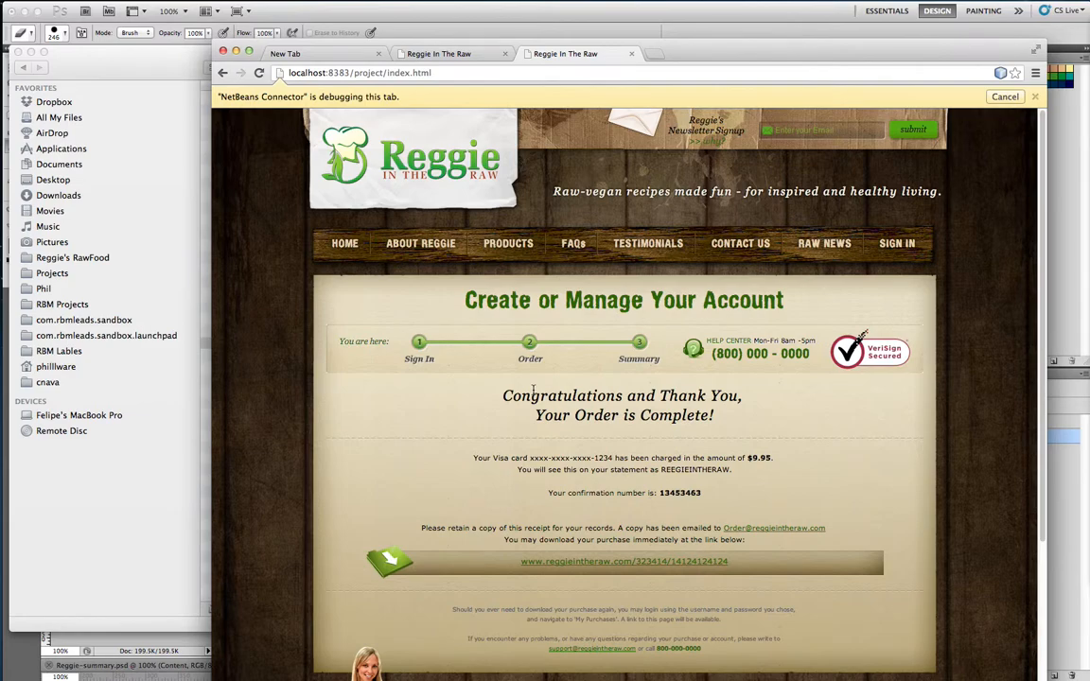
# Close the shopping_cart_images Finder window and move the Chrome window up so more of the page fits on the screen
pyautogui.click(121, 74)
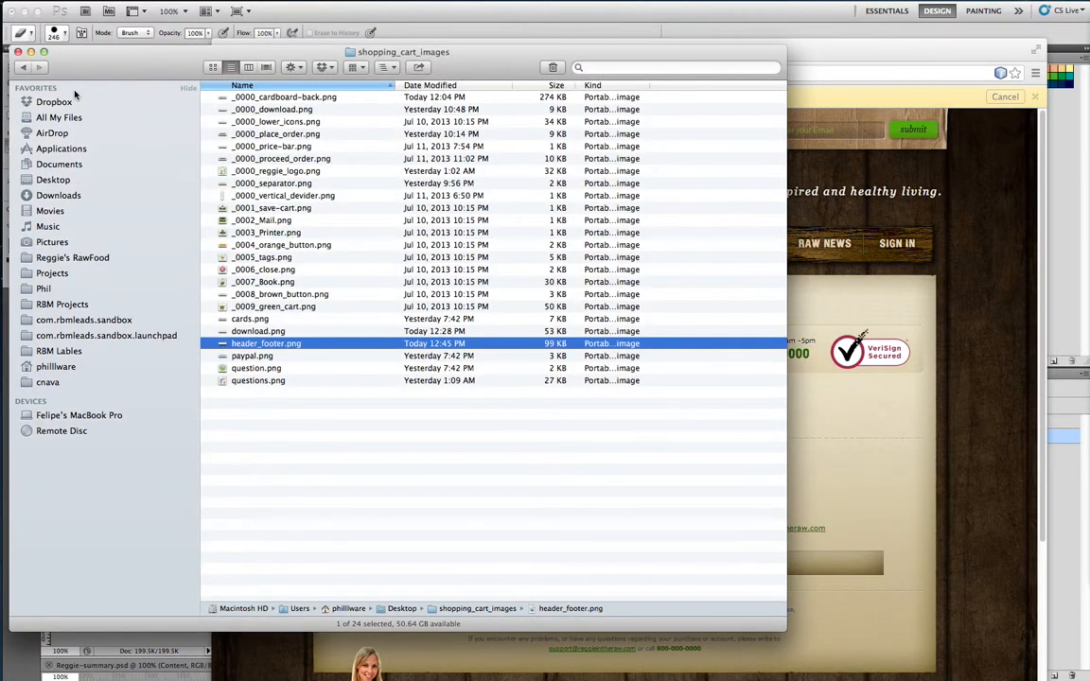
pyautogui.click(18, 53)
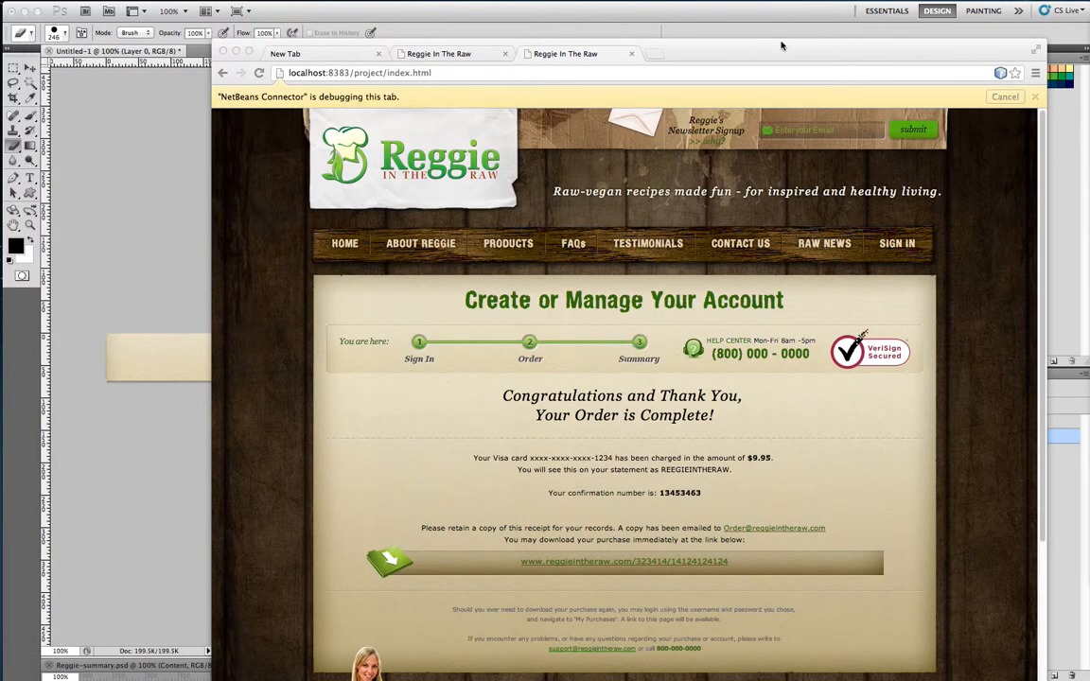
pyautogui.moveTo(778, 44); pyautogui.dragTo(722, 6)
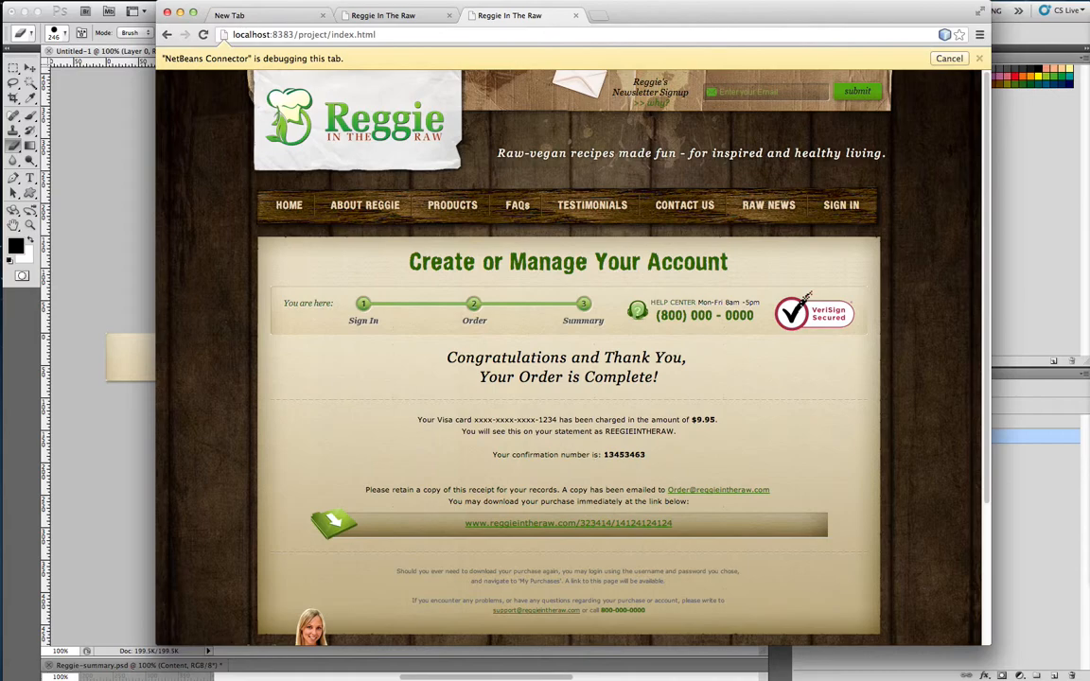